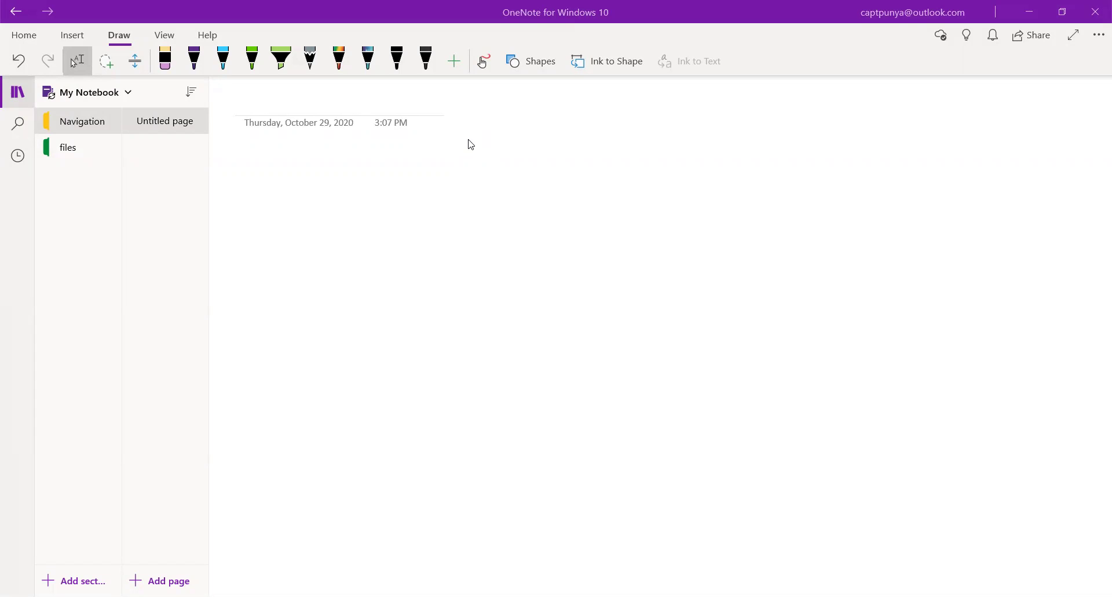
Handwrite the heading "Payload" in indigo ink beside the page date and underline it with a long stroke.
click(402, 104)
drag(467, 136, 474, 184)
mouse_move(459, 126)
mouse_down()
mouse_move(482, 113)
mouse_move(470, 153)
mouse_up()
mouse_move(500, 152)
mouse_down()
mouse_move(484, 158)
mouse_move(507, 161)
mouse_up()
mouse_move(517, 143)
mouse_down()
mouse_move(537, 146)
mouse_move(524, 185)
mouse_up()
drag(563, 129, 566, 171)
mouse_move(586, 142)
mouse_down()
mouse_move(658, 139)
mouse_move(656, 178)
mouse_up()
drag(386, 230, 773, 186)
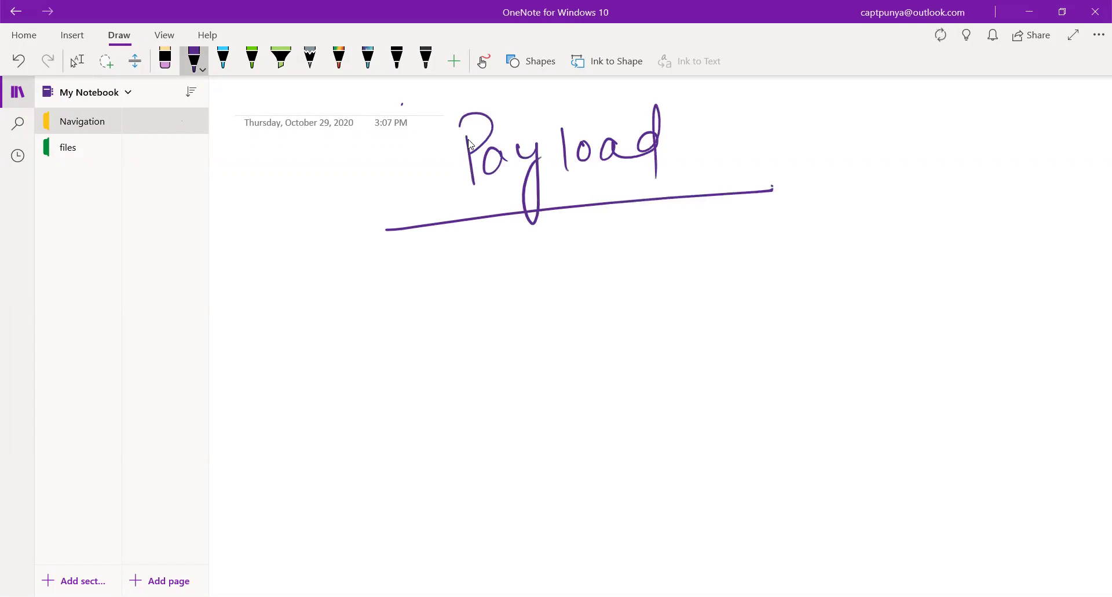
Handwrite "General Nav" in indigo ink below the Payload heading and underline it.
mouse_move(450, 251)
mouse_down()
mouse_move(437, 287)
mouse_move(486, 300)
mouse_move(536, 285)
mouse_up()
drag(556, 267, 578, 284)
drag(581, 287, 597, 272)
mouse_move(621, 264)
mouse_down()
mouse_move(605, 277)
mouse_move(632, 281)
mouse_up()
drag(638, 237, 639, 281)
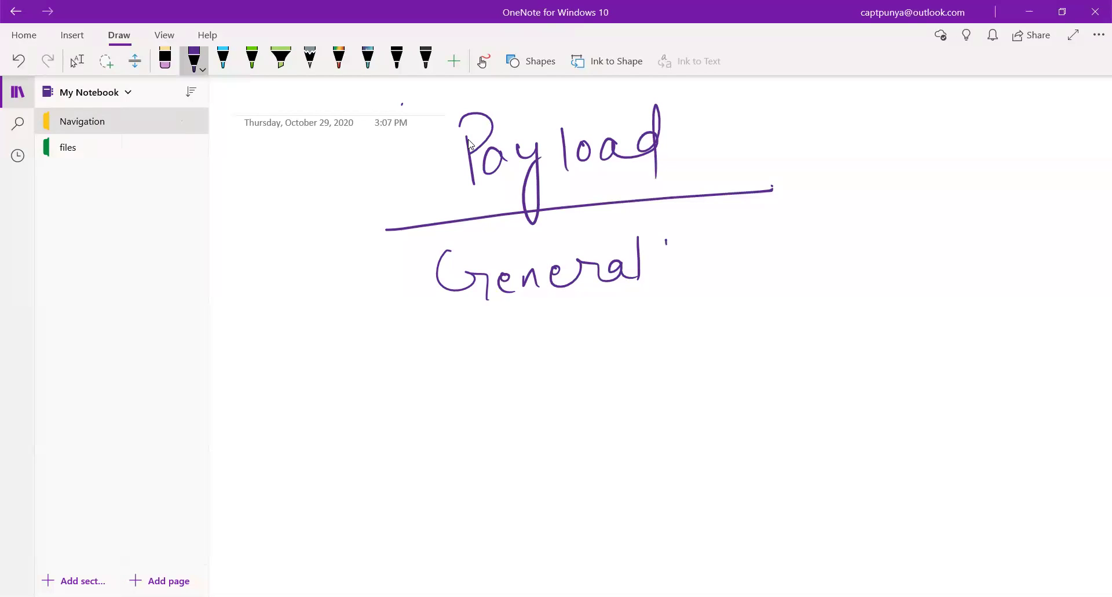
drag(666, 242, 666, 275)
mouse_move(667, 239)
mouse_down()
mouse_move(702, 261)
mouse_move(703, 233)
mouse_up()
drag(734, 239, 718, 255)
mouse_move(734, 235)
mouse_down()
mouse_move(745, 261)
mouse_move(776, 229)
mouse_up()
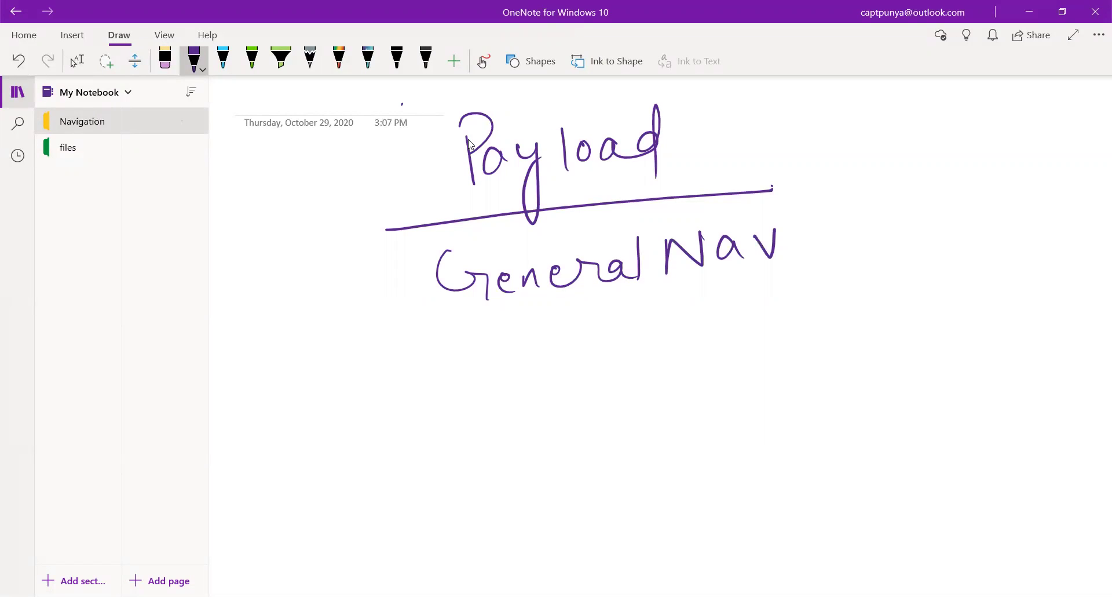
mouse_move(464, 317)
mouse_down()
mouse_move(440, 318)
mouse_move(905, 289)
mouse_up()
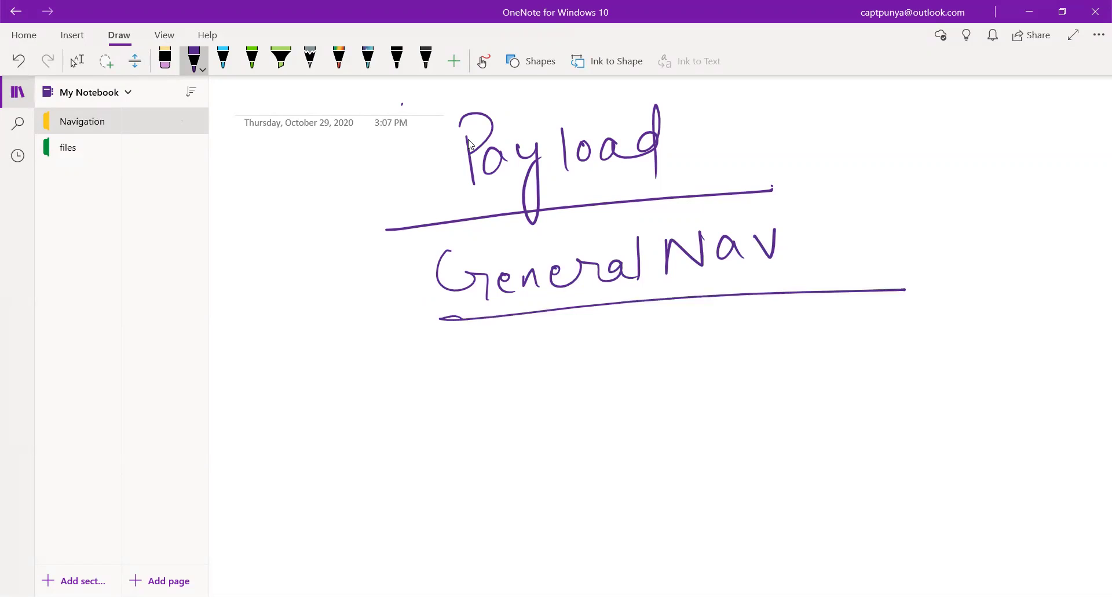
Handwrite "10 Marks" after a wavy stroke beside the Payload heading and underline it twice.
drag(689, 145, 746, 168)
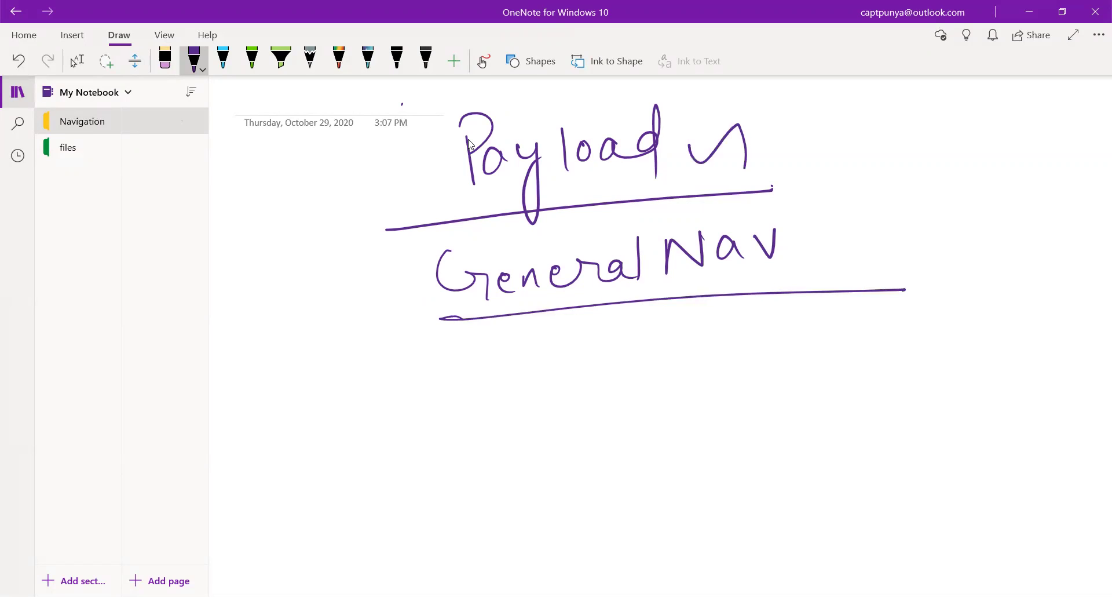
drag(780, 122, 772, 171)
mouse_move(795, 131)
mouse_down()
mouse_move(834, 123)
mouse_move(850, 150)
mouse_up()
mouse_move(866, 135)
mouse_down()
mouse_move(866, 152)
mouse_move(885, 152)
mouse_up()
mouse_move(878, 151)
mouse_down()
mouse_move(886, 139)
mouse_move(912, 149)
mouse_up()
mouse_move(933, 122)
mouse_down()
mouse_move(958, 139)
mouse_move(935, 150)
mouse_up()
drag(785, 172, 951, 154)
drag(814, 187, 932, 174)
click(969, 163)
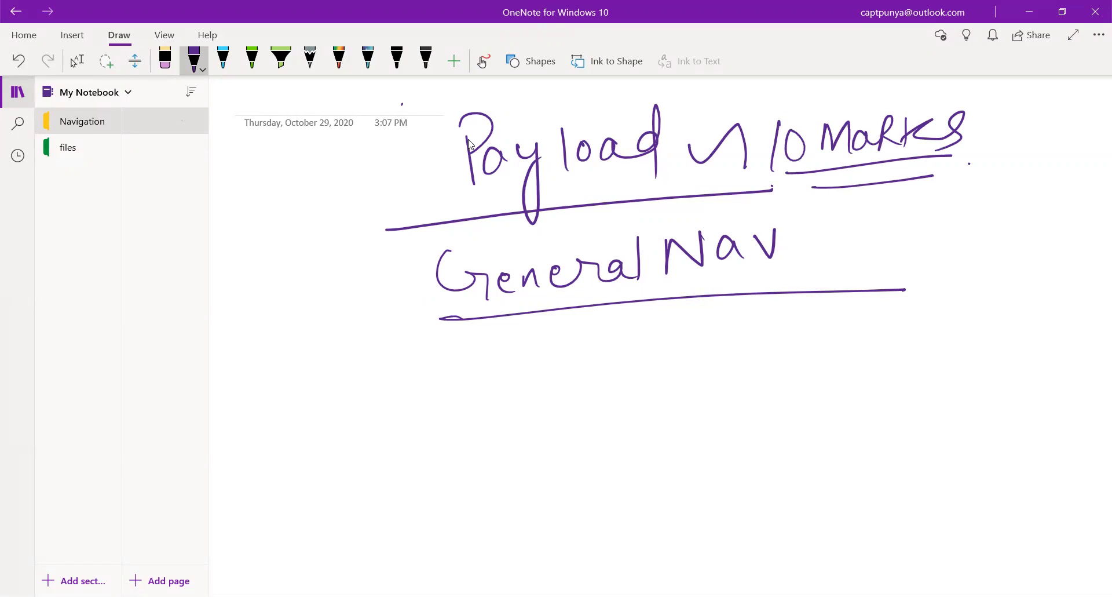
Handwrite "Numericals + MCQ" below General Nav and underline both terms.
mouse_move(299, 405)
mouse_down()
mouse_move(325, 391)
mouse_move(329, 366)
mouse_up()
drag(346, 375, 365, 395)
mouse_move(371, 394)
mouse_down()
mouse_move(385, 382)
mouse_move(400, 392)
mouse_up()
mouse_move(409, 370)
mouse_down()
mouse_move(464, 376)
mouse_move(465, 388)
mouse_up()
mouse_move(488, 367)
mouse_down()
mouse_move(483, 387)
mouse_move(510, 385)
mouse_up()
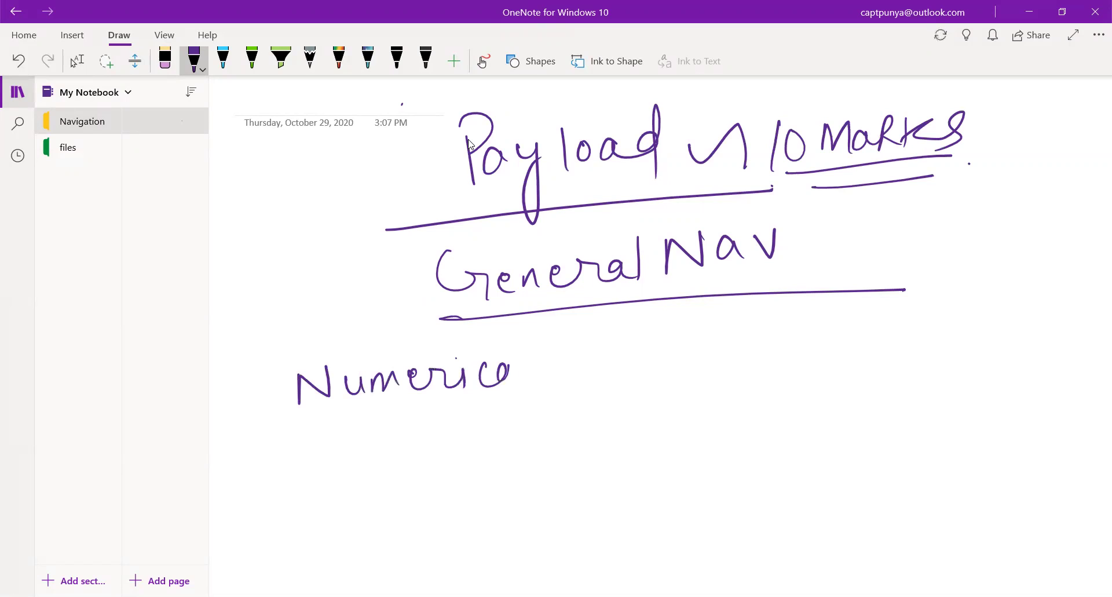
drag(520, 345, 523, 385)
mouse_move(544, 354)
mouse_down()
mouse_move(548, 380)
mouse_move(526, 383)
mouse_up()
mouse_move(594, 354)
mouse_down()
mouse_move(593, 380)
mouse_move(652, 351)
mouse_move(658, 370)
mouse_up()
drag(687, 347, 688, 369)
drag(712, 331, 726, 374)
drag(295, 430, 527, 409)
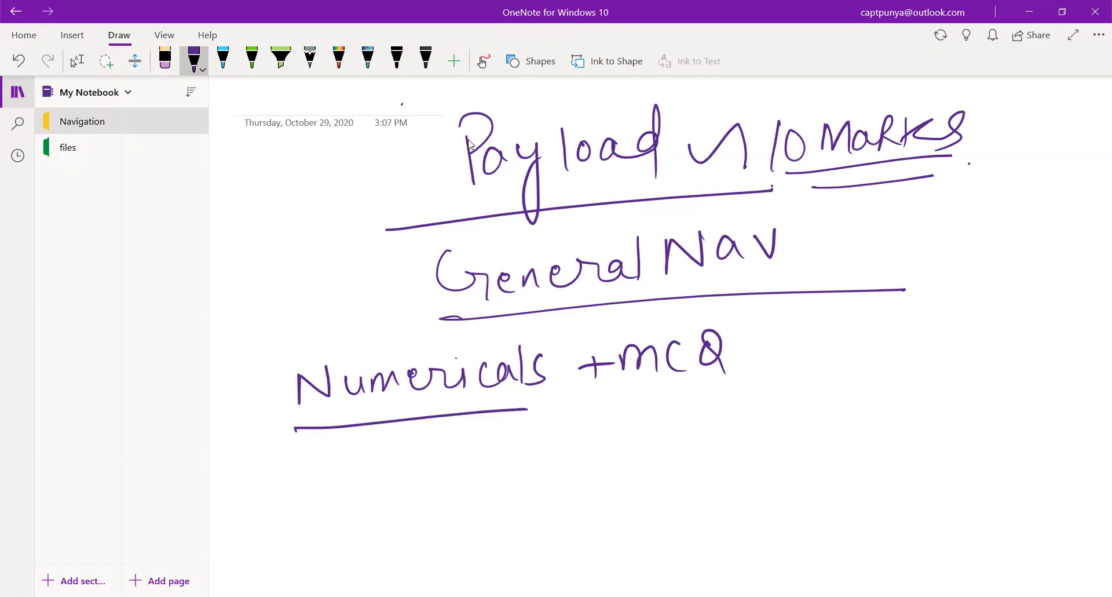
drag(608, 387, 763, 376)
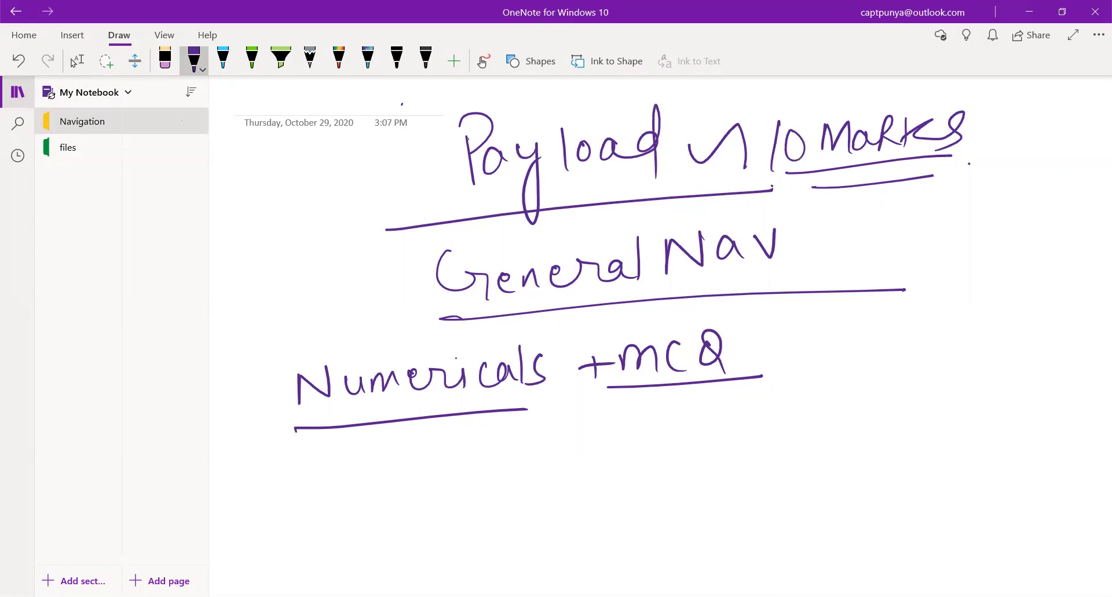
Change the indigo pen's ink colour to yellow for writing in the blank area below the Numericals line.
click(75, 61)
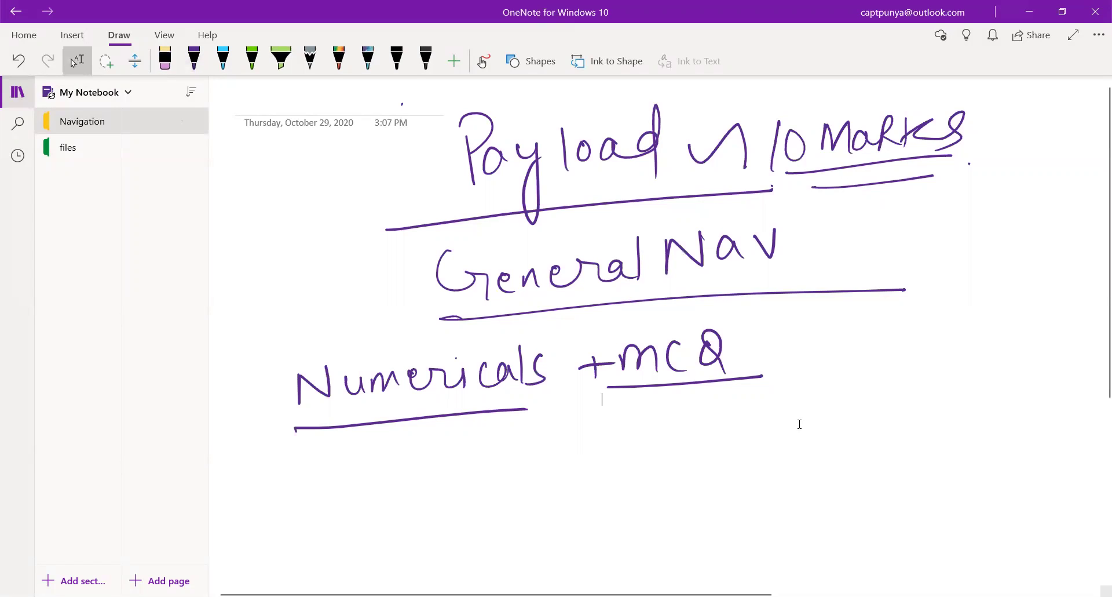
scroll(823, 358, down, 5)
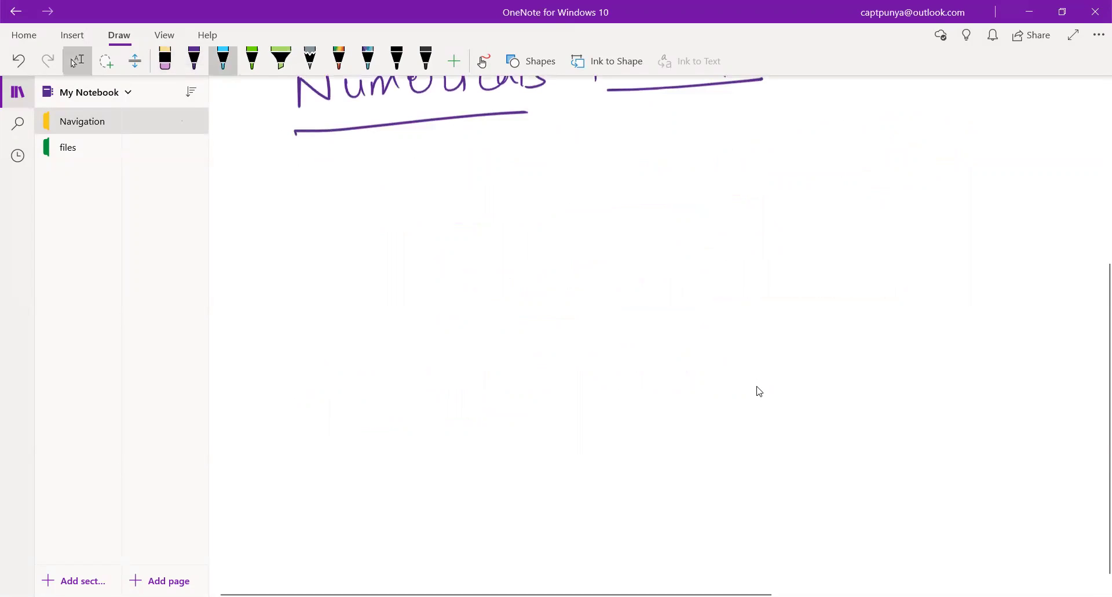
click(194, 57)
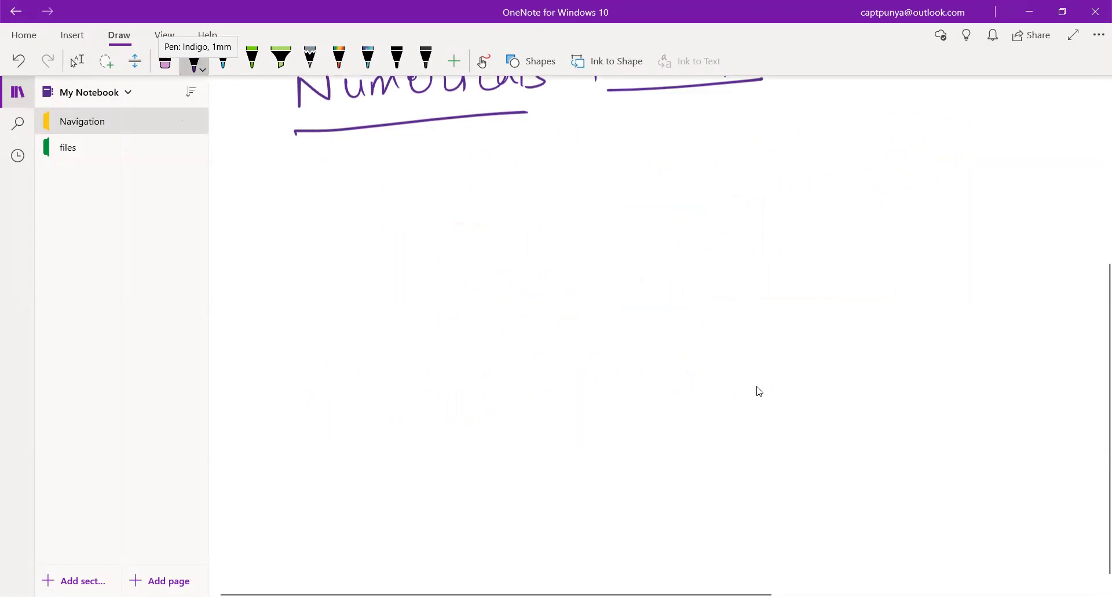
click(194, 60)
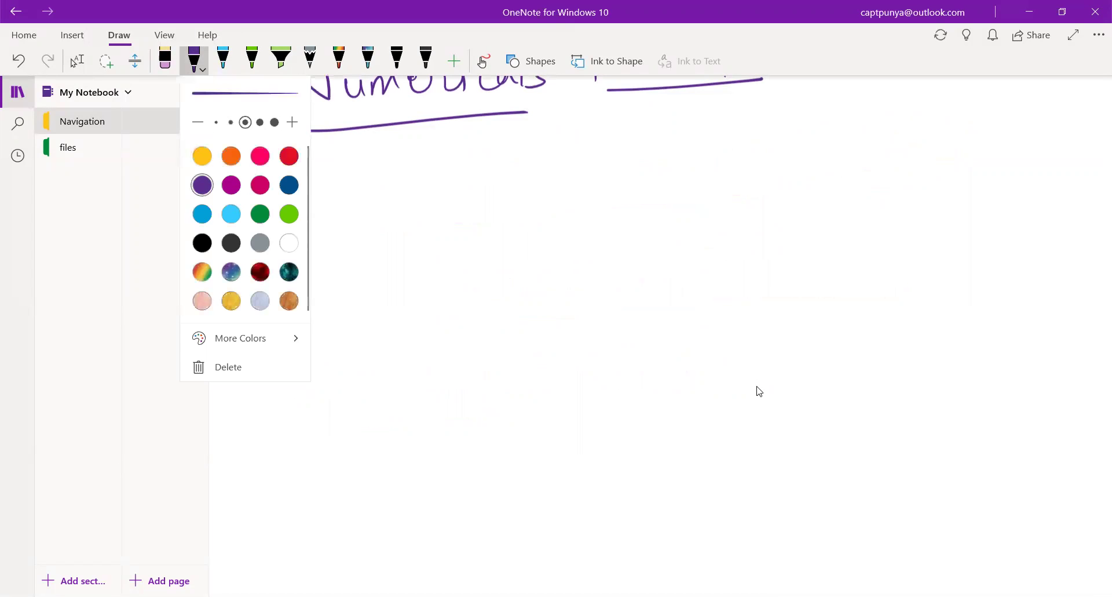
click(202, 155)
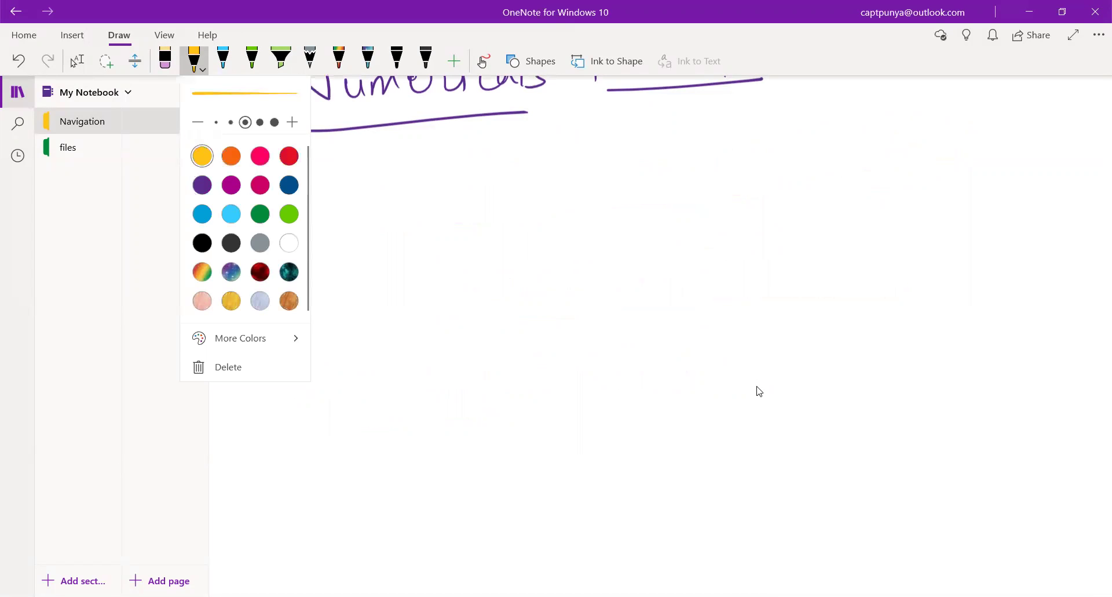
key(Escape)
Handwrite "Payload" in yellow below Numericals, underline it, and add a curved arrow above it from "load" back to "Pay".
drag(366, 200, 365, 249)
mouse_move(349, 189)
mouse_down()
mouse_move(361, 217)
mouse_move(397, 236)
mouse_up()
mouse_move(405, 219)
mouse_down()
mouse_move(419, 220)
mouse_move(418, 265)
mouse_move(427, 231)
mouse_up()
drag(429, 194, 432, 231)
mouse_move(449, 206)
mouse_down()
mouse_move(447, 227)
mouse_move(448, 206)
mouse_up()
mouse_move(476, 212)
mouse_down()
mouse_move(466, 222)
mouse_move(483, 220)
mouse_up()
drag(504, 207, 508, 233)
drag(355, 258, 532, 229)
click(547, 226)
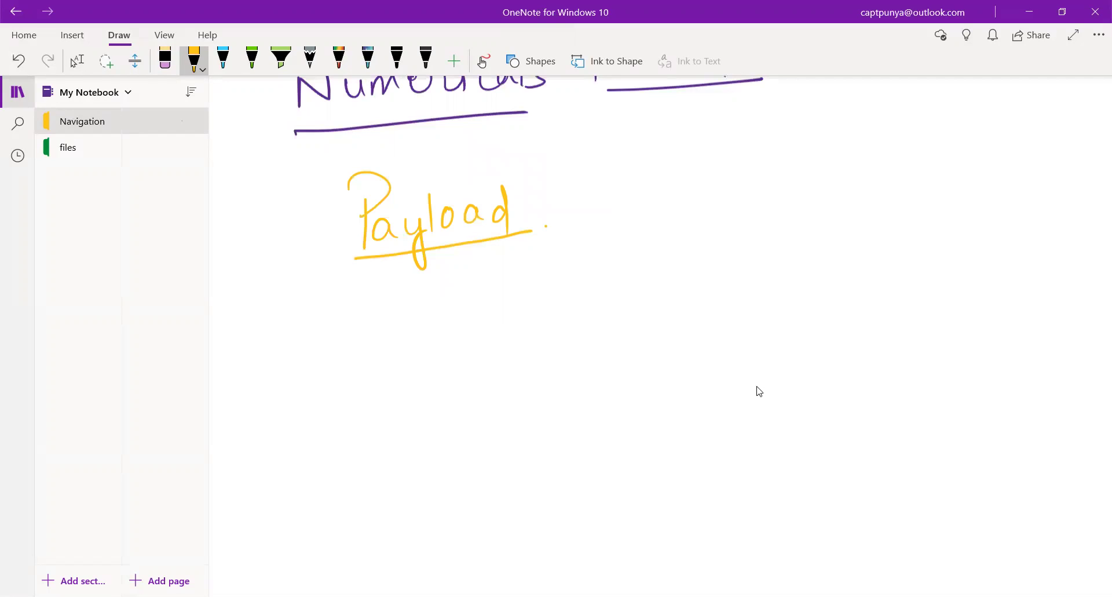
mouse_move(480, 186)
mouse_down()
mouse_move(438, 140)
mouse_move(394, 200)
mouse_move(432, 182)
mouse_up()
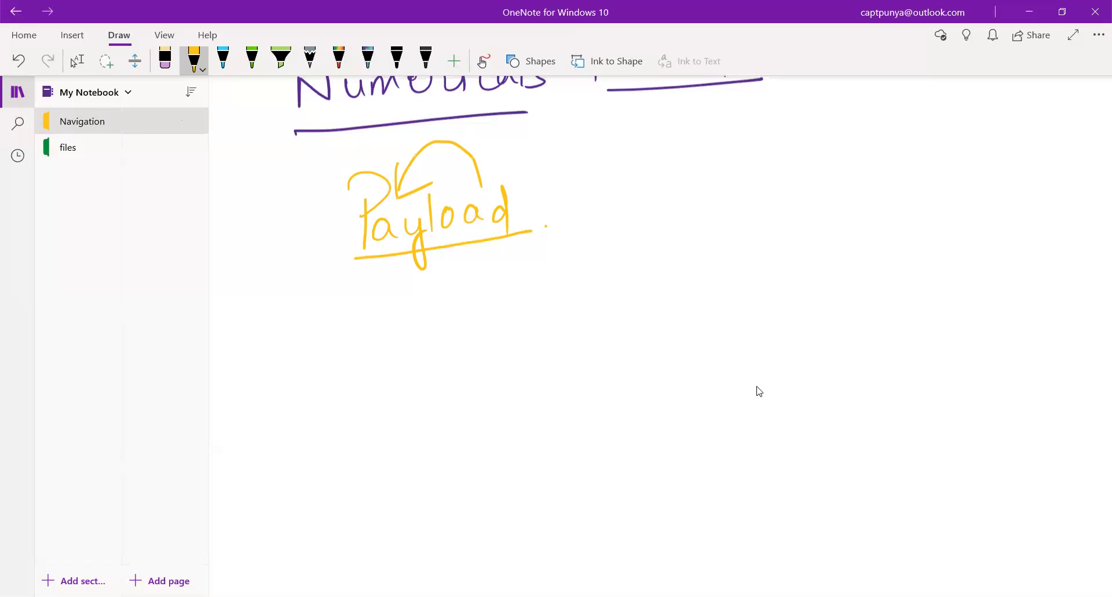
Handwrite "Passengers + Cargo" in yellow below the underlined yellow Payload.
mouse_move(258, 296)
mouse_down()
mouse_move(259, 340)
mouse_move(254, 312)
mouse_move(289, 311)
mouse_move(296, 324)
mouse_up()
mouse_move(311, 304)
mouse_down()
mouse_move(303, 329)
mouse_move(361, 316)
mouse_up()
mouse_move(366, 316)
mouse_down()
mouse_move(375, 301)
mouse_move(384, 313)
mouse_up()
drag(399, 294, 382, 351)
mouse_move(384, 334)
mouse_down()
mouse_move(425, 296)
mouse_move(435, 319)
mouse_move(530, 298)
mouse_up()
drag(510, 285, 508, 315)
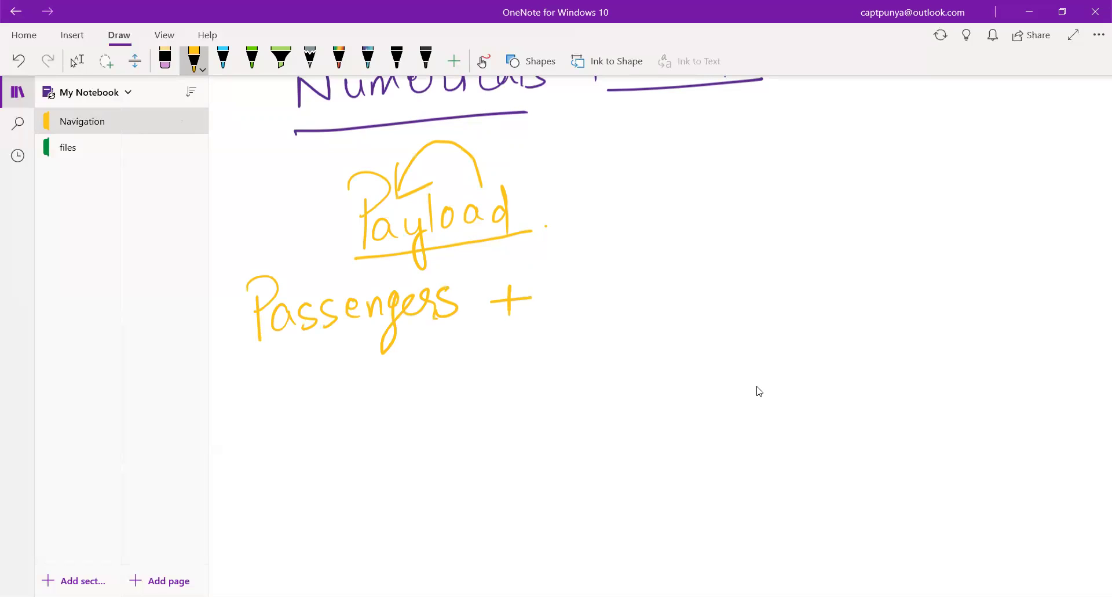
mouse_move(568, 271)
mouse_down()
mouse_move(577, 305)
mouse_move(602, 303)
mouse_move(629, 277)
mouse_up()
drag(654, 274, 640, 335)
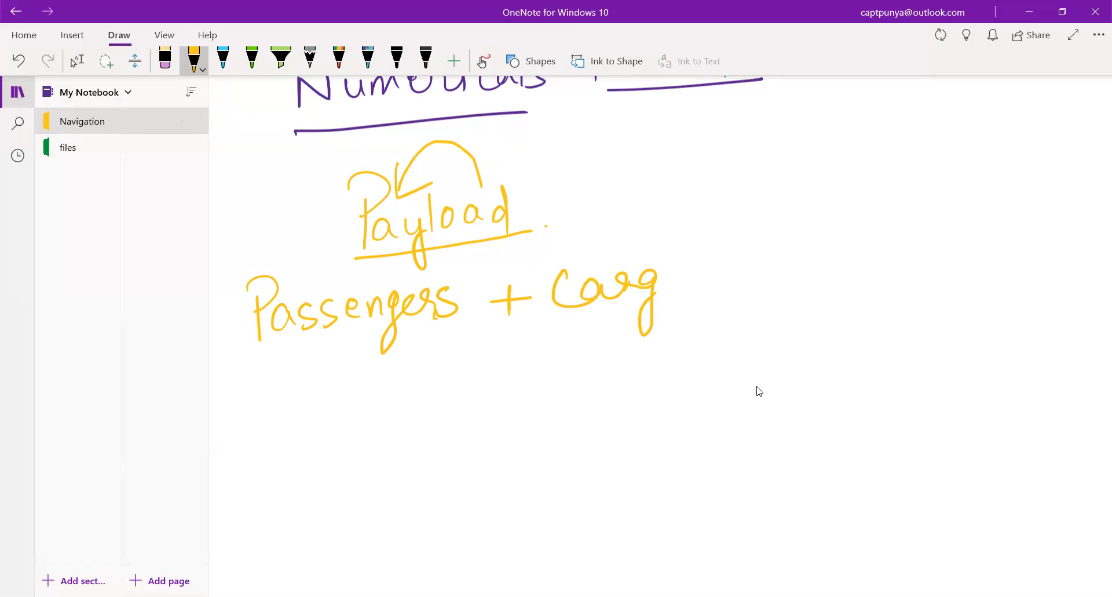
drag(623, 299, 676, 271)
Draw an arrow after Cargo and handwrite "Revenue." at its tip.
mouse_move(705, 278)
mouse_down()
mouse_move(754, 273)
mouse_move(730, 297)
mouse_up()
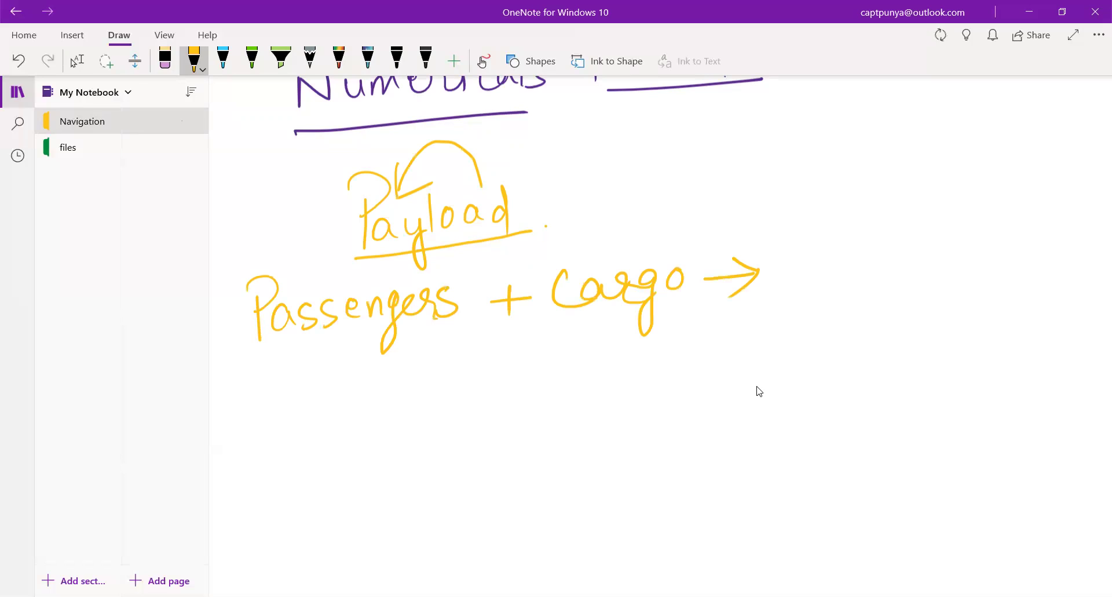
drag(783, 237, 813, 280)
mouse_move(814, 265)
mouse_down()
mouse_move(827, 255)
mouse_move(835, 278)
mouse_up()
mouse_move(842, 257)
mouse_down()
mouse_move(850, 278)
mouse_move(860, 255)
mouse_up()
mouse_move(864, 261)
mouse_down()
mouse_move(872, 252)
mouse_move(878, 273)
mouse_up()
drag(888, 275, 947, 262)
click(967, 255)
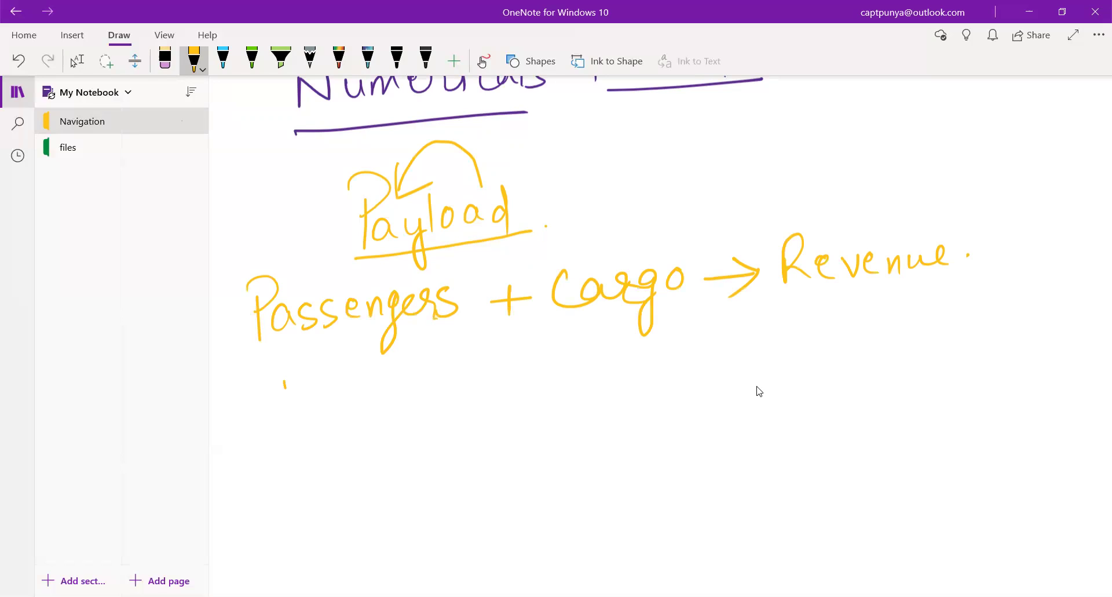
Draw a yellow box below Passengers, sketch a simple aircraft inside it, and label it "Boeing".
drag(284, 381, 287, 495)
mouse_move(281, 376)
mouse_down()
mouse_move(463, 360)
mouse_move(464, 505)
mouse_up()
mouse_move(286, 493)
mouse_down()
mouse_move(384, 515)
mouse_move(468, 511)
mouse_up()
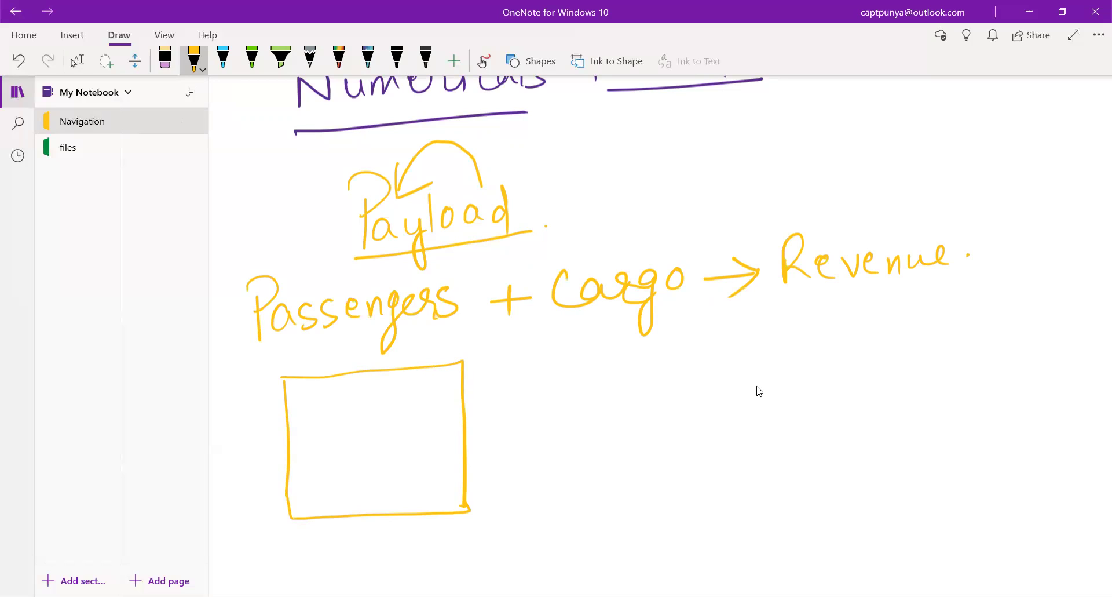
drag(362, 408, 370, 503)
drag(326, 437, 429, 425)
drag(360, 475, 381, 471)
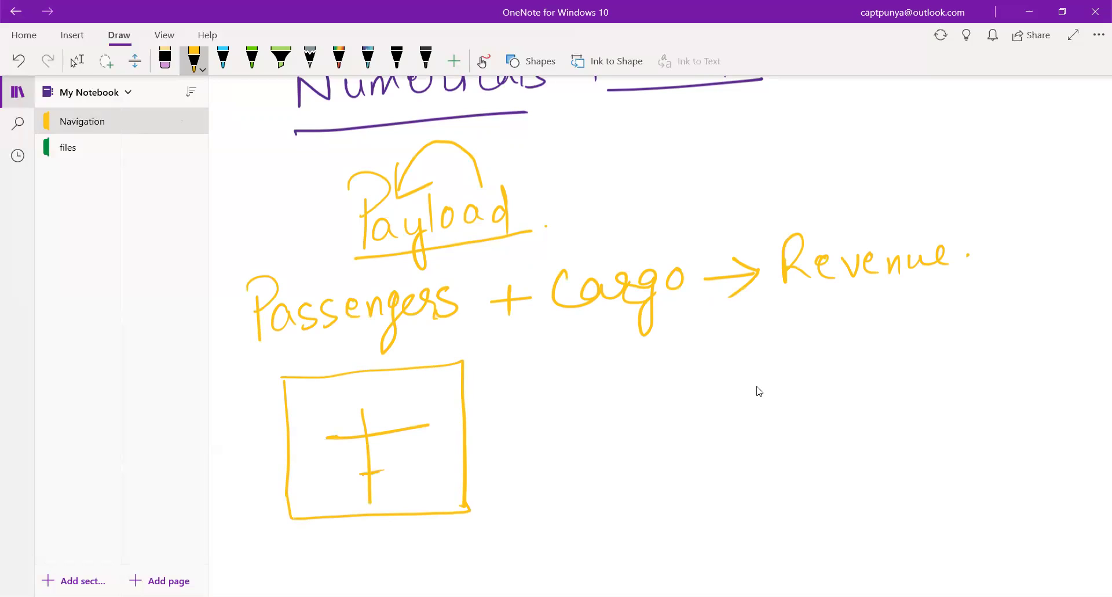
mouse_move(308, 383)
mouse_down()
mouse_move(310, 405)
mouse_move(355, 383)
mouse_move(322, 397)
mouse_move(383, 388)
mouse_up()
drag(387, 382, 382, 411)
click(400, 385)
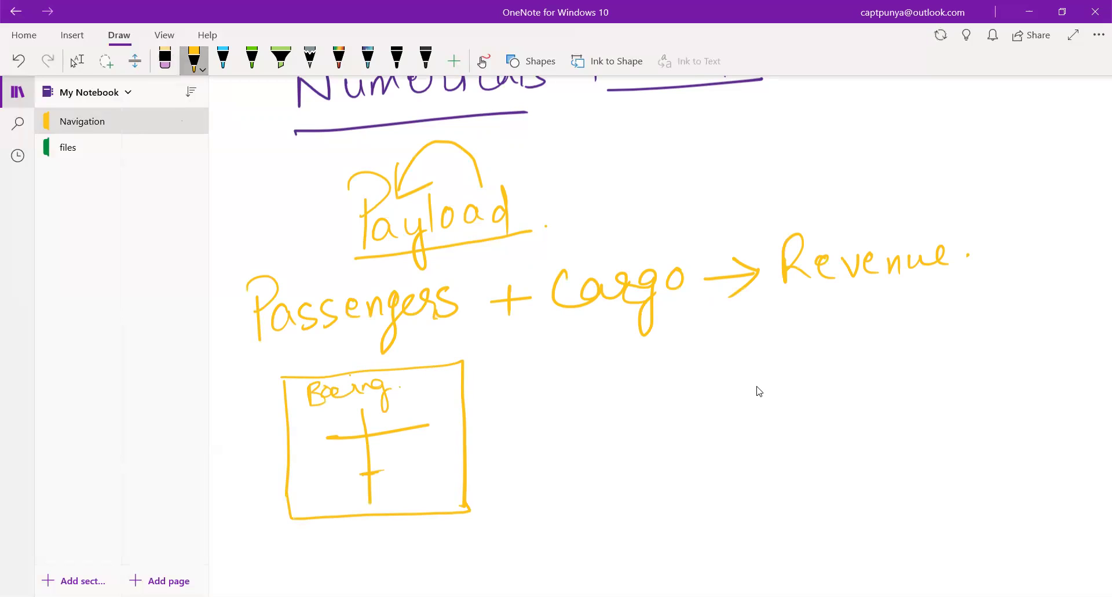
Switch the yellow pen to orange, then draw an arrow from the aircraft sketch out of the box to a handwritten "BEW".
click(194, 58)
click(205, 84)
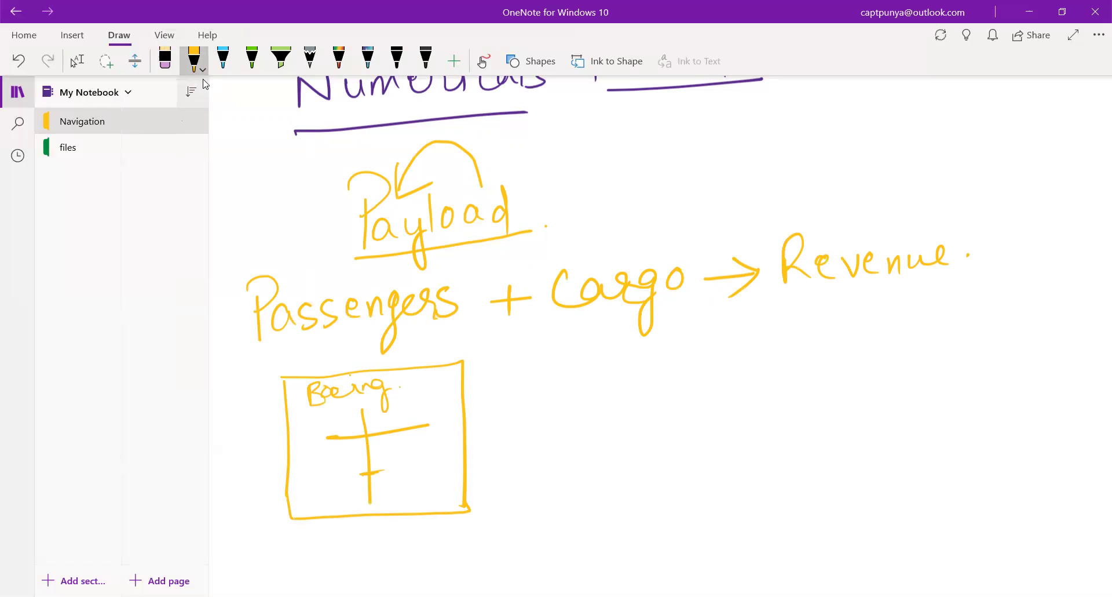
click(201, 68)
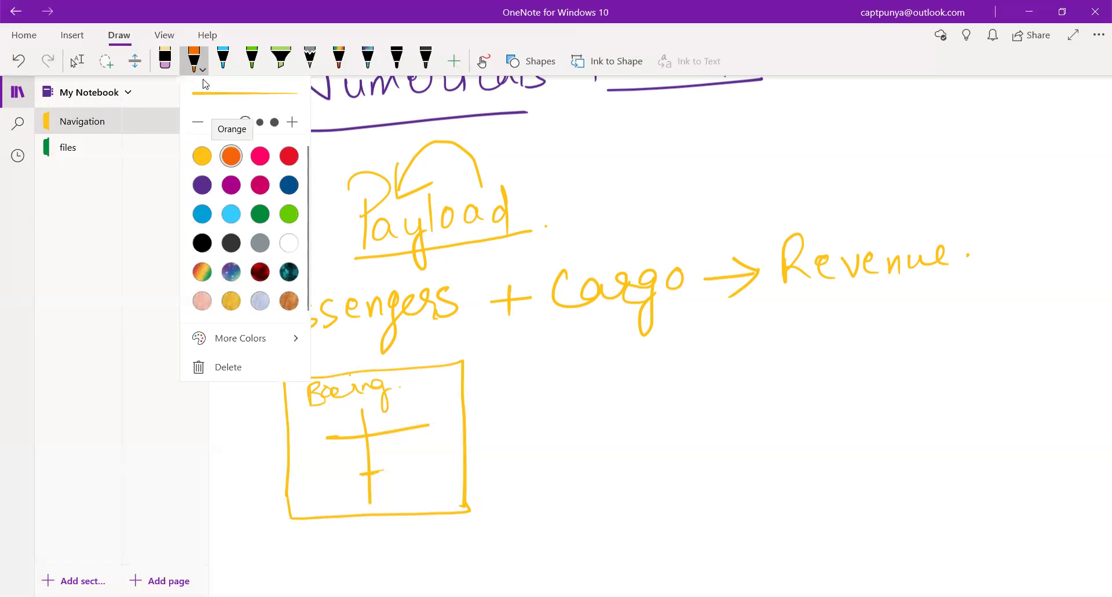
click(231, 156)
click(203, 71)
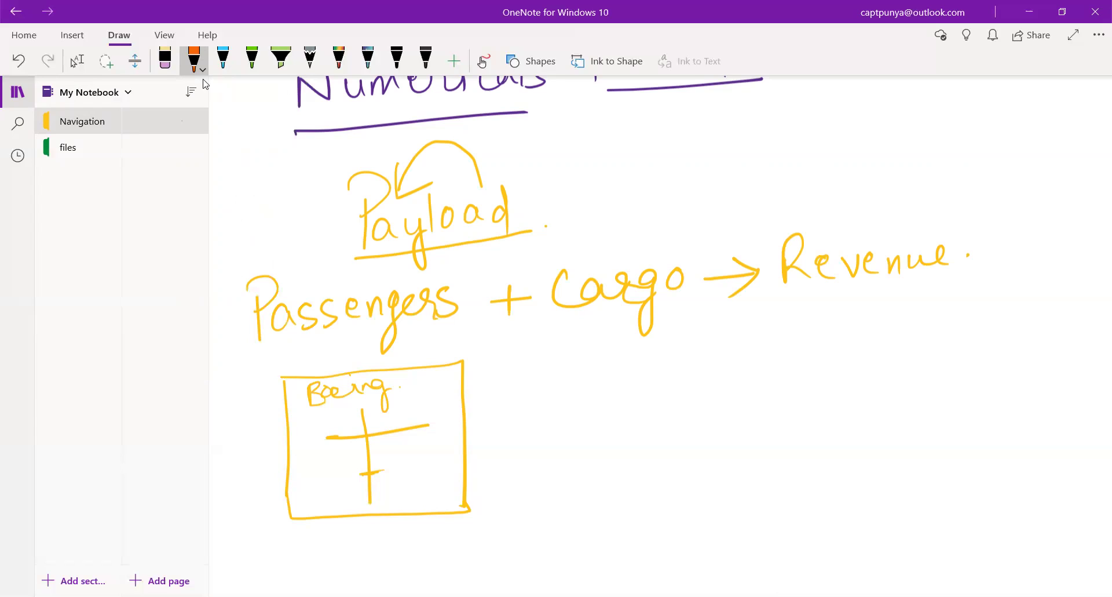
mouse_move(365, 450)
mouse_down()
mouse_move(528, 389)
mouse_move(507, 384)
mouse_up()
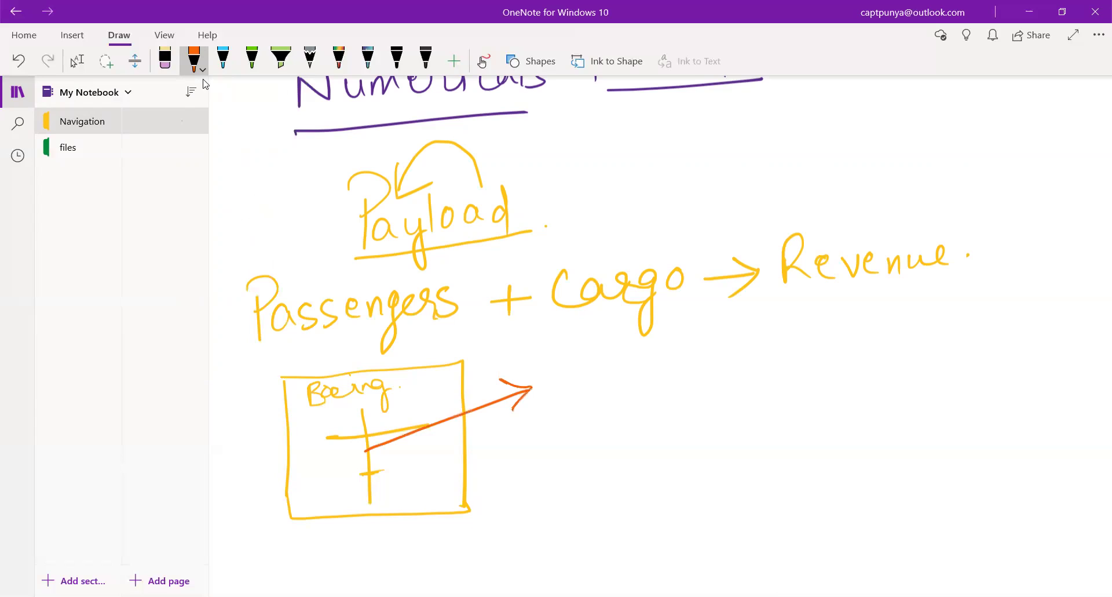
drag(547, 363, 551, 392)
mouse_move(583, 359)
mouse_down()
mouse_move(599, 377)
mouse_move(597, 368)
mouse_up()
mouse_move(573, 359)
mouse_down()
mouse_move(623, 364)
mouse_move(642, 352)
mouse_up()
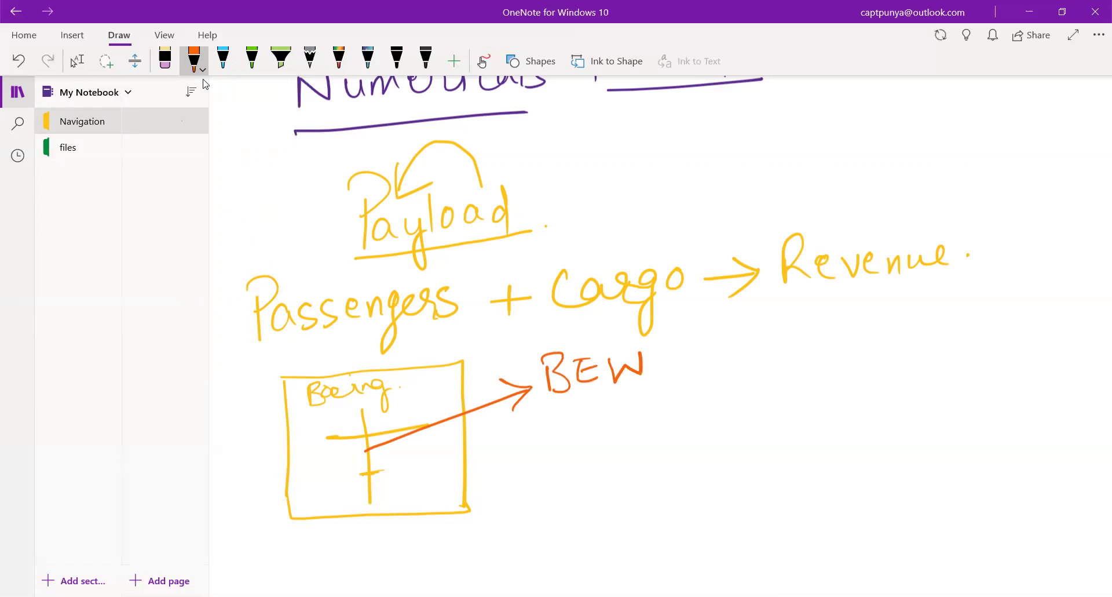
Handwrite "BEW = A/C" in orange below the Boeing box.
key(Escape)
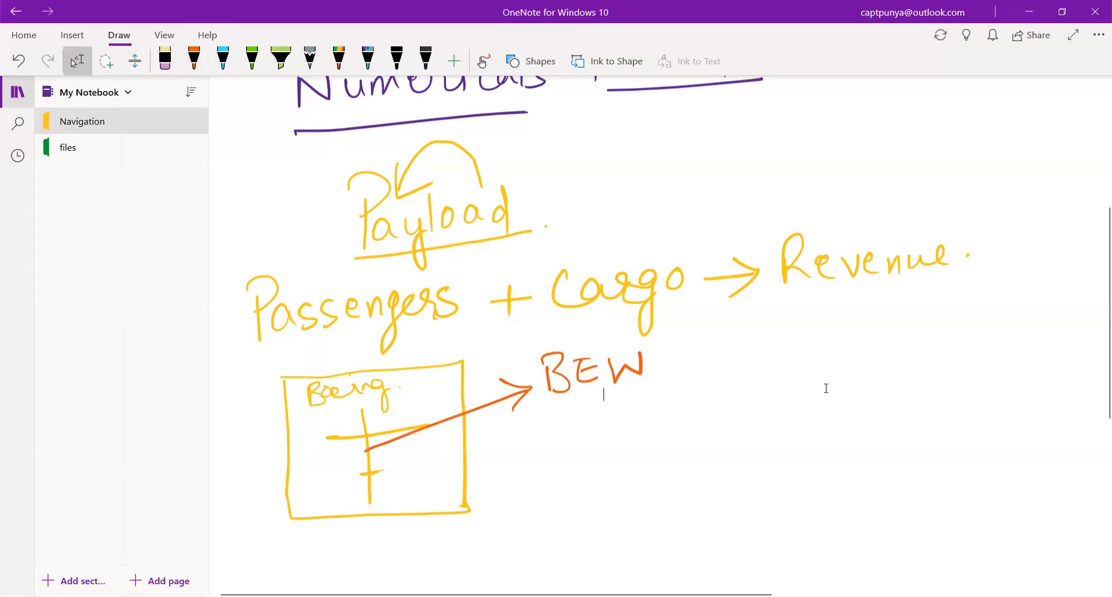
scroll(559, 391, down, 5)
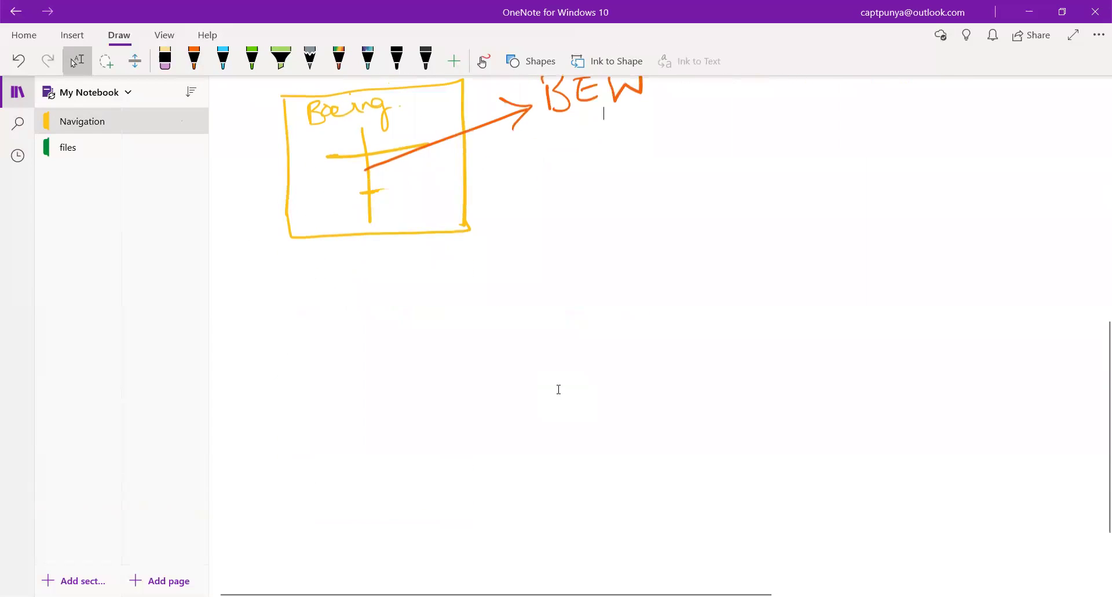
key(Escape)
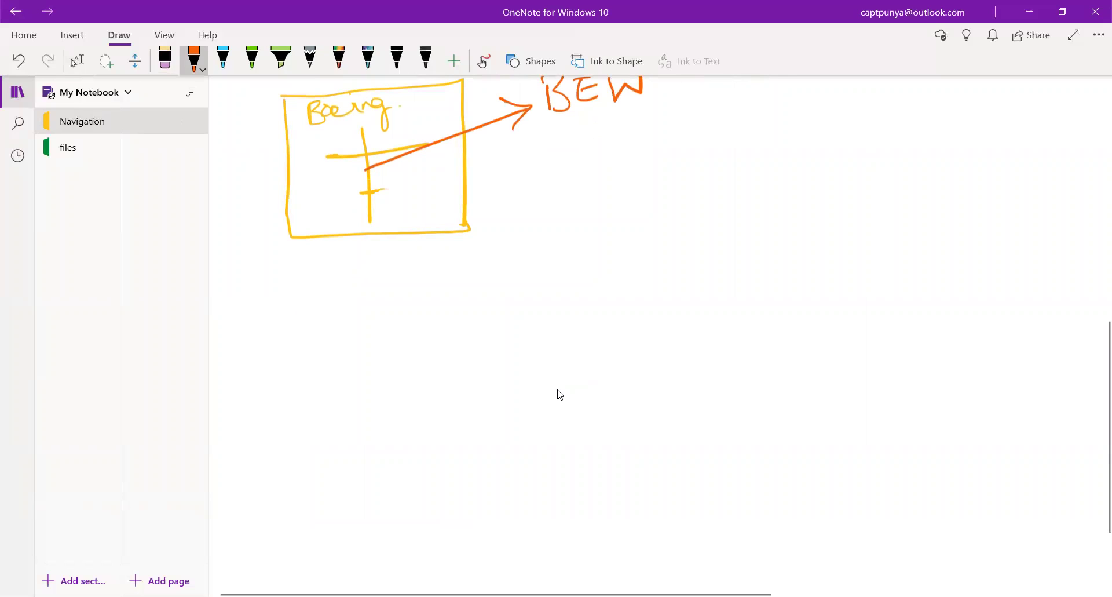
mouse_move(236, 263)
mouse_down()
mouse_move(236, 297)
mouse_move(236, 278)
mouse_move(237, 296)
mouse_move(277, 287)
mouse_move(274, 258)
mouse_move(305, 285)
mouse_move(313, 259)
mouse_move(339, 264)
mouse_move(356, 284)
mouse_move(399, 264)
mouse_move(387, 293)
mouse_up()
drag(421, 260, 423, 283)
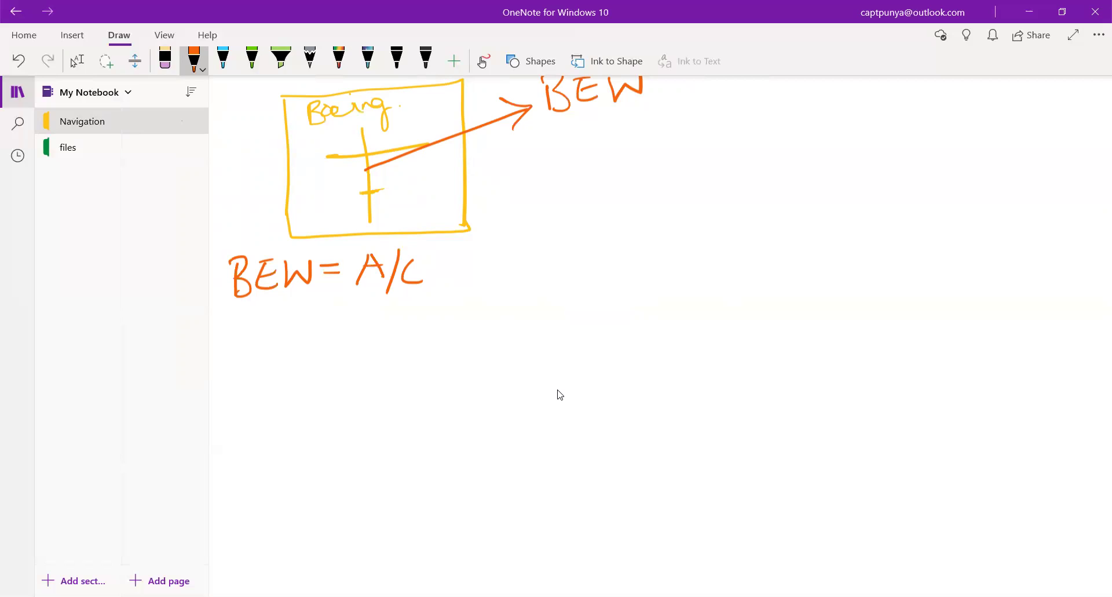
Continue the BEW equation with "+ usuable fluid + unusuable fuel" in orange handwriting.
mouse_move(446, 255)
mouse_down()
mouse_move(451, 278)
mouse_move(468, 261)
mouse_up()
mouse_move(486, 253)
mouse_down()
mouse_move(505, 254)
mouse_move(513, 271)
mouse_move(596, 255)
mouse_up()
mouse_move(606, 246)
mouse_down()
mouse_move(613, 239)
mouse_move(623, 273)
mouse_move(632, 238)
mouse_up()
mouse_move(649, 232)
mouse_down()
mouse_move(649, 258)
mouse_move(683, 255)
mouse_up()
drag(691, 241, 698, 254)
mouse_move(706, 212)
mouse_down()
mouse_move(721, 255)
mouse_move(795, 226)
mouse_move(836, 246)
mouse_up()
mouse_move(852, 229)
mouse_down()
mouse_move(842, 248)
mouse_move(869, 245)
mouse_up()
mouse_move(883, 228)
mouse_down()
mouse_move(889, 244)
mouse_move(917, 237)
mouse_up()
click(914, 213)
mouse_move(927, 229)
mouse_down()
mouse_move(936, 219)
mouse_move(953, 268)
mouse_move(961, 246)
mouse_up()
drag(977, 223, 1035, 234)
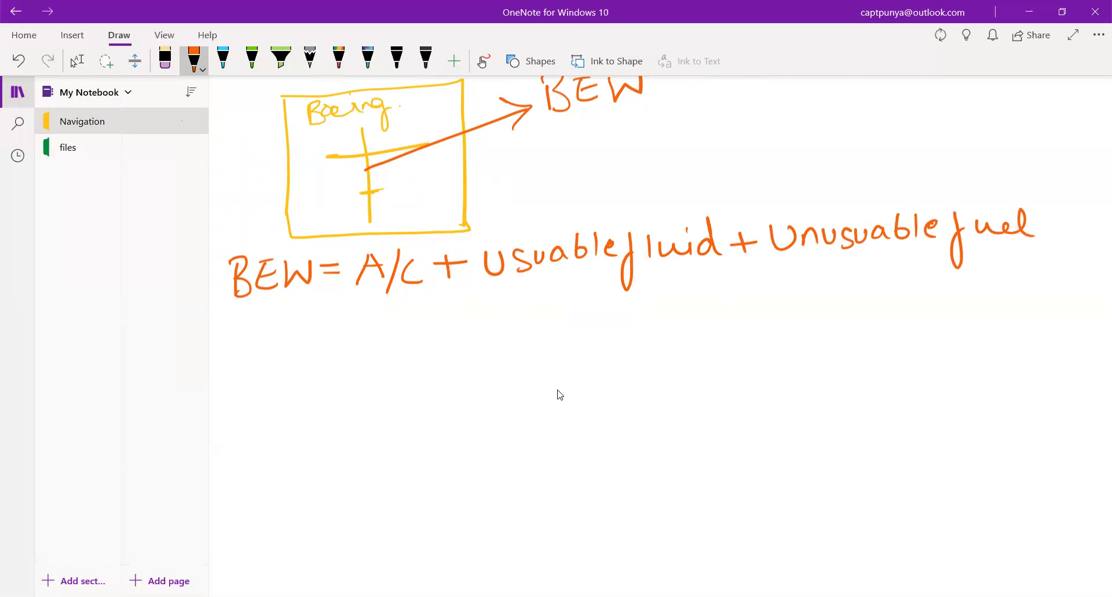
Start a second line of the BEW equation with the handwritten terms "+ O2 cylinder +".
drag(280, 322, 284, 342)
drag(267, 334, 298, 328)
mouse_move(323, 313)
mouse_down()
mouse_move(359, 343)
mouse_move(393, 317)
mouse_move(392, 360)
mouse_up()
drag(415, 300, 411, 328)
mouse_move(423, 313)
mouse_down()
mouse_move(423, 325)
mouse_move(458, 318)
mouse_move(463, 292)
mouse_up()
mouse_move(468, 313)
mouse_down()
mouse_move(503, 322)
mouse_move(546, 306)
mouse_up()
Handwrite "Pyrotechniques" after O2 cylinder in the BEW equation.
mouse_move(561, 294)
mouse_down()
mouse_move(561, 318)
mouse_move(565, 302)
mouse_move(581, 307)
mouse_up()
mouse_move(593, 296)
mouse_down()
mouse_move(583, 352)
mouse_move(604, 317)
mouse_up()
mouse_move(602, 290)
mouse_down()
mouse_move(619, 315)
mouse_move(625, 300)
mouse_up()
mouse_move(649, 287)
mouse_down()
mouse_move(648, 314)
mouse_move(657, 294)
mouse_up()
drag(665, 295, 678, 309)
drag(692, 297, 696, 308)
drag(707, 279, 708, 308)
drag(712, 301, 744, 307)
mouse_move(745, 290)
mouse_down()
mouse_move(746, 306)
mouse_move(759, 297)
mouse_move(773, 318)
mouse_move(823, 297)
mouse_move(844, 301)
mouse_up()
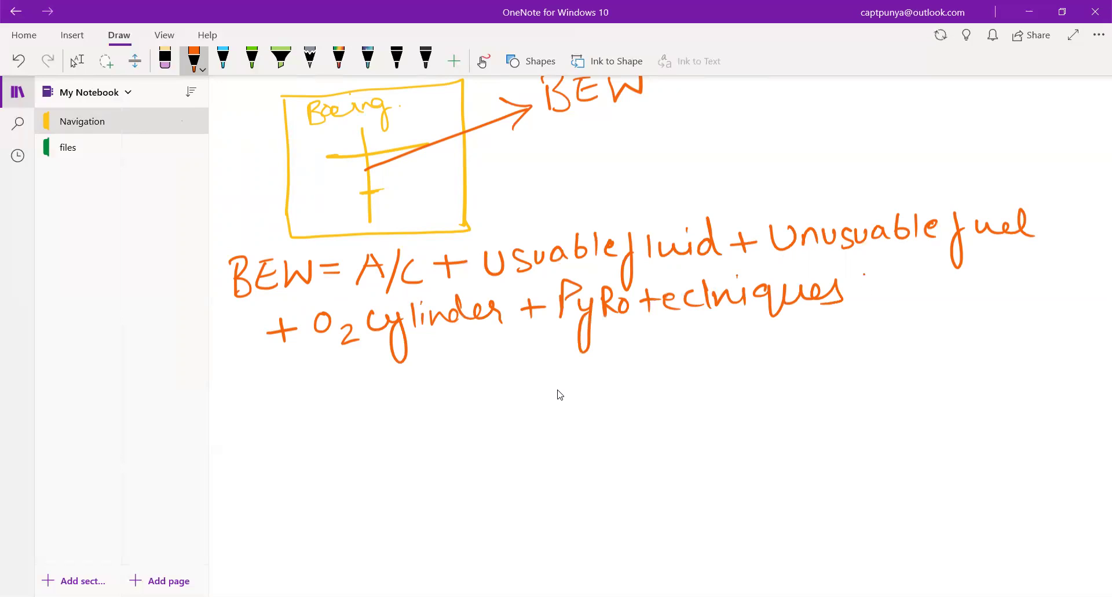
Complete the BEW equation by handwriting "+ fire extinguisher.", continuing onto a third line.
mouse_move(865, 271)
mouse_down()
mouse_move(868, 300)
mouse_move(890, 280)
mouse_up()
mouse_move(910, 267)
mouse_down()
mouse_move(922, 313)
mouse_move(940, 301)
mouse_up()
drag(938, 274, 959, 297)
drag(961, 292, 976, 305)
mouse_move(313, 370)
mouse_down()
mouse_move(309, 401)
mouse_move(346, 400)
mouse_up()
drag(346, 380, 333, 401)
drag(360, 367, 362, 394)
mouse_move(348, 382)
mouse_down()
mouse_move(379, 375)
mouse_move(378, 393)
mouse_up()
drag(382, 395, 397, 372)
mouse_move(420, 365)
mouse_down()
mouse_move(410, 421)
mouse_move(447, 371)
mouse_move(513, 379)
mouse_up()
click(463, 351)
drag(517, 371, 532, 378)
drag(549, 350, 541, 379)
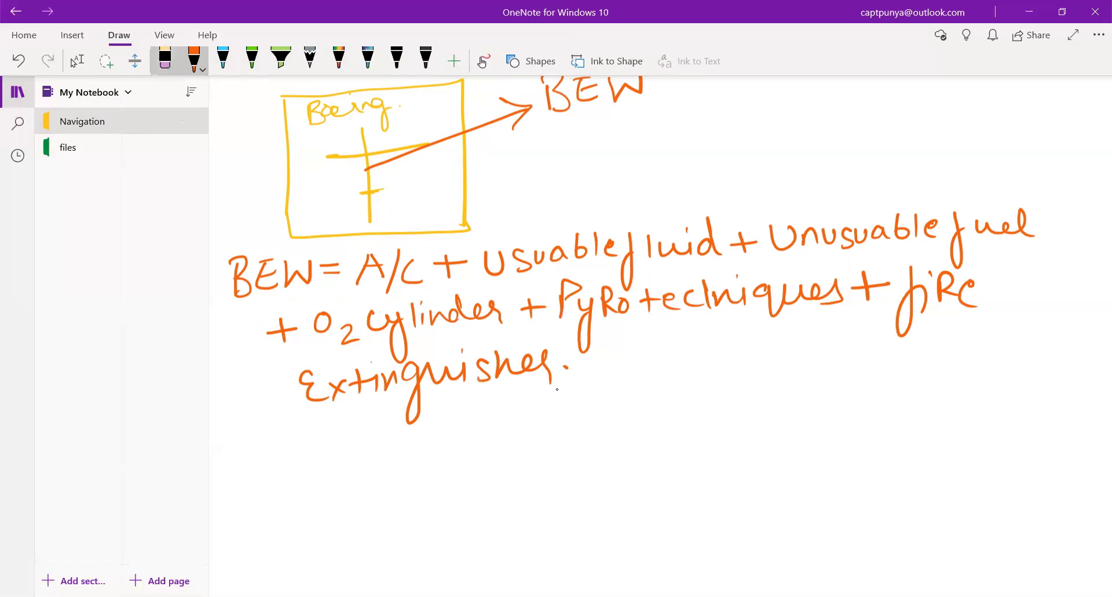
Set the pen colour to yellow and highlight "BEW", "A/C" and "usuable fluid" in the equation in green.
click(194, 58)
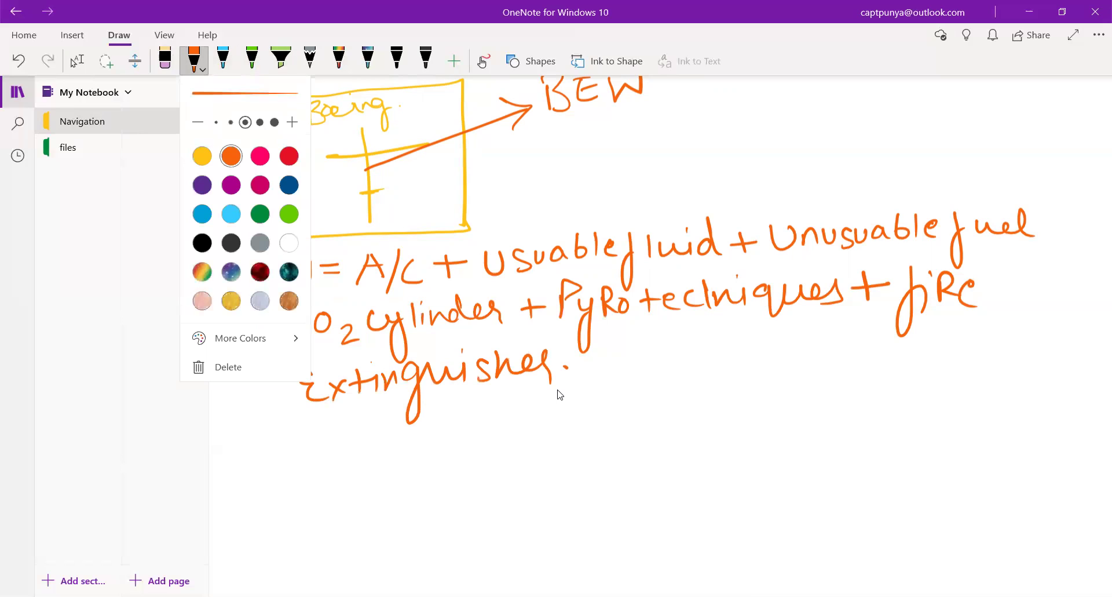
click(202, 156)
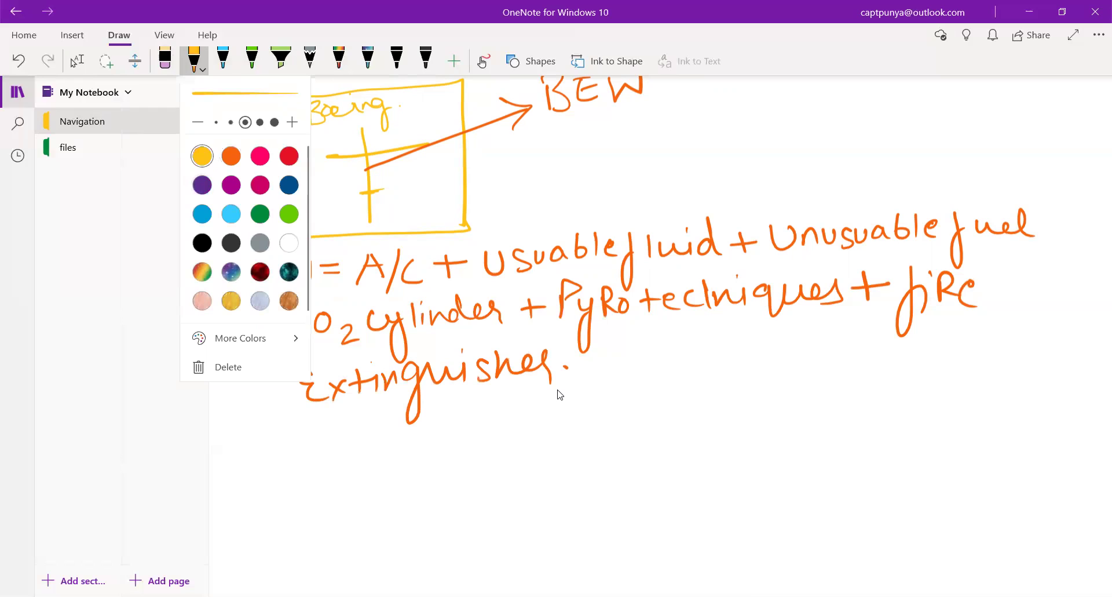
click(281, 60)
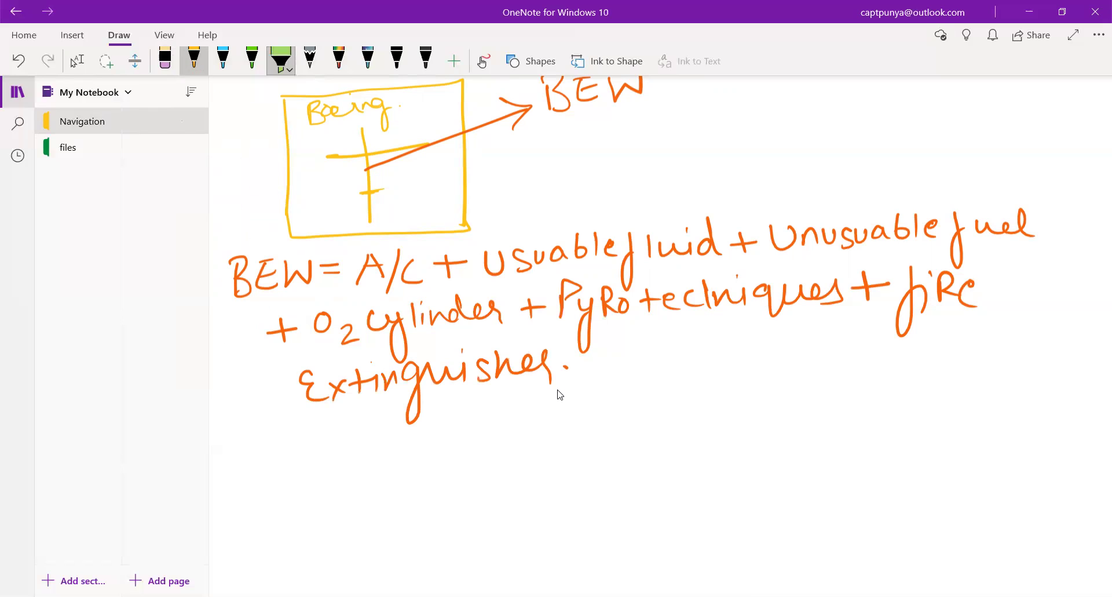
mouse_move(248, 258)
mouse_down()
mouse_move(287, 259)
mouse_move(250, 271)
mouse_move(270, 294)
mouse_move(304, 272)
mouse_move(298, 255)
mouse_move(423, 298)
mouse_up()
mouse_move(347, 258)
mouse_down()
mouse_move(414, 307)
mouse_move(348, 275)
mouse_up()
mouse_move(510, 263)
mouse_down()
mouse_move(585, 241)
mouse_move(541, 237)
mouse_move(638, 229)
mouse_up()
drag(619, 278, 686, 226)
mouse_move(657, 266)
mouse_down()
mouse_move(718, 225)
mouse_move(701, 281)
mouse_up()
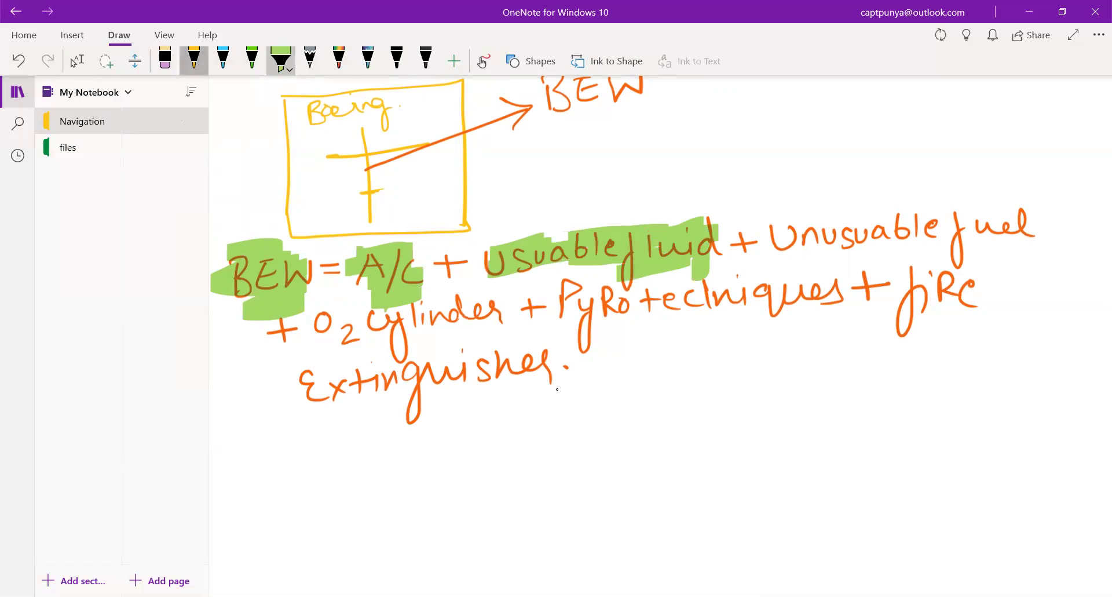
Handwrite "Usuable fluid" in yellow below the BEW equation, with two arrows branching from it.
click(194, 58)
mouse_move(324, 448)
mouse_down()
mouse_move(350, 447)
mouse_move(359, 472)
mouse_move(432, 466)
mouse_move(467, 447)
mouse_move(463, 499)
mouse_up()
mouse_move(490, 429)
mouse_down()
mouse_move(490, 462)
mouse_move(523, 453)
mouse_up()
mouse_move(532, 439)
mouse_down()
mouse_move(533, 453)
mouse_move(559, 454)
mouse_move(592, 416)
mouse_move(634, 395)
mouse_move(617, 417)
mouse_move(616, 466)
mouse_move(660, 485)
mouse_up()
mouse_move(639, 454)
mouse_down()
mouse_move(660, 484)
mouse_move(631, 496)
mouse_up()
Label the two usuable fluid arrows "Hyd oil" and "lube oil" in handwriting.
mouse_move(681, 365)
mouse_down()
mouse_move(683, 397)
mouse_move(715, 376)
mouse_up()
mouse_move(704, 365)
mouse_down()
mouse_move(702, 393)
mouse_move(735, 393)
mouse_up()
mouse_move(759, 373)
mouse_down()
mouse_move(752, 347)
mouse_move(816, 382)
mouse_up()
drag(838, 355, 836, 382)
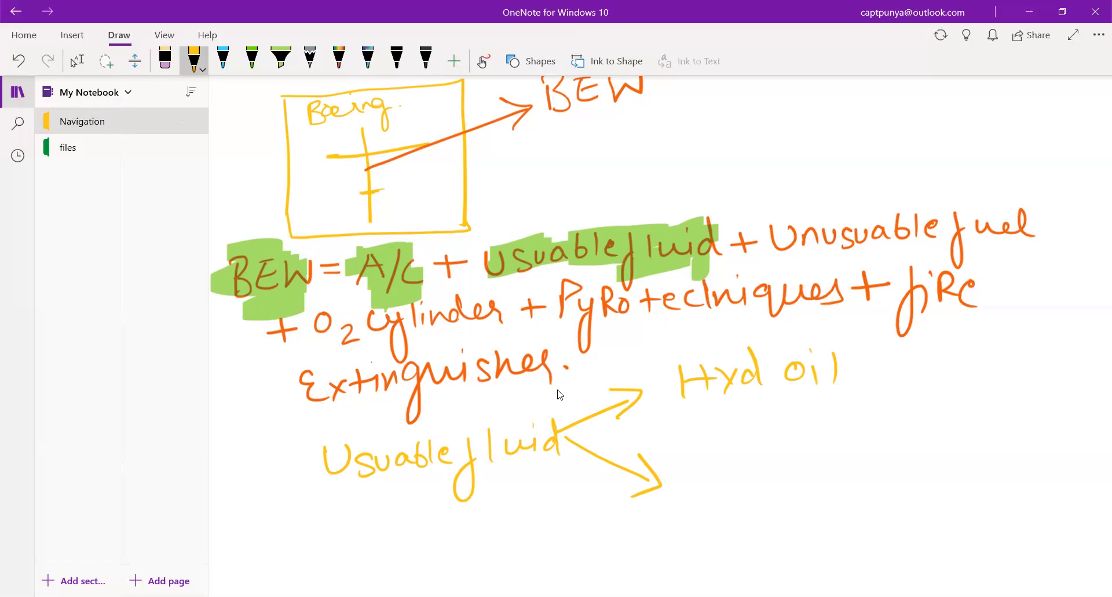
mouse_move(709, 459)
mouse_down()
mouse_move(708, 488)
mouse_move(739, 481)
mouse_up()
mouse_move(753, 454)
mouse_down()
mouse_move(750, 475)
mouse_move(763, 480)
mouse_move(807, 465)
mouse_up()
drag(832, 464, 833, 481)
drag(835, 445, 834, 448)
drag(846, 457, 849, 484)
click(73, 62)
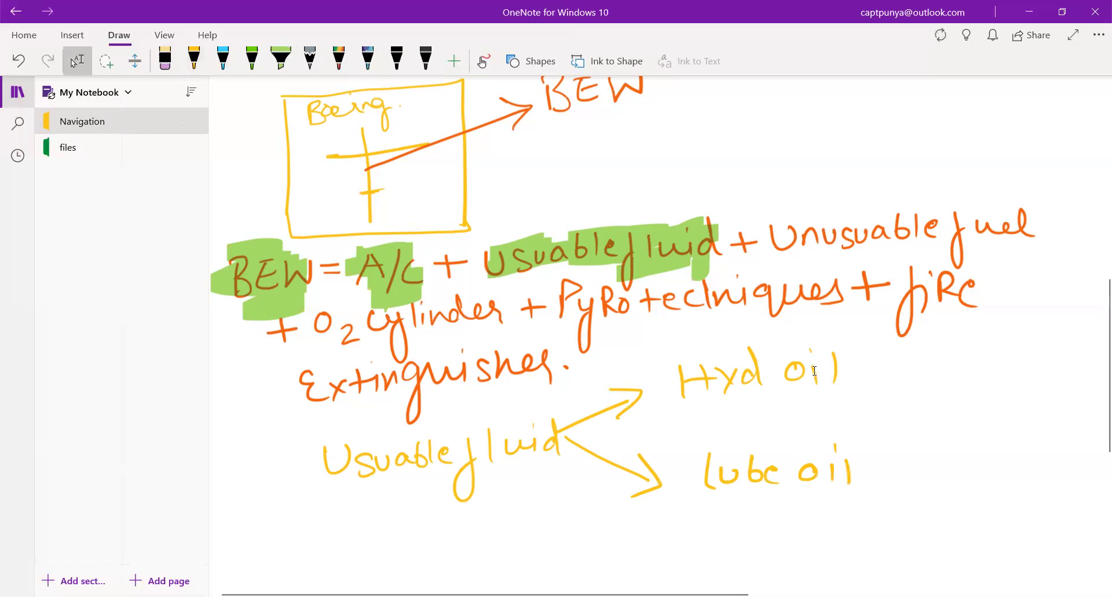
scroll(799, 266, down, 5)
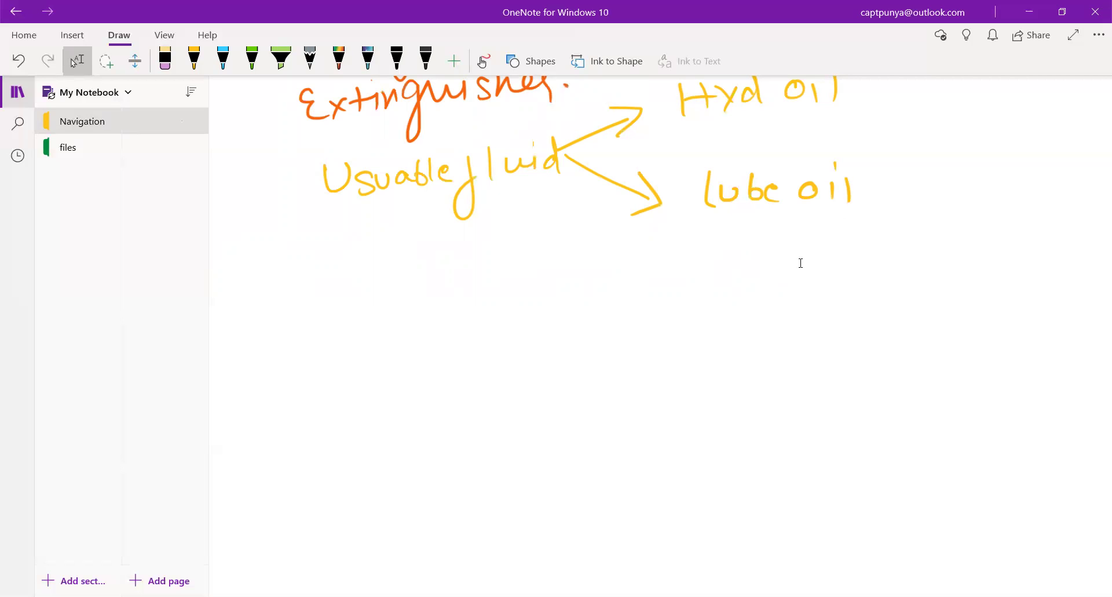
scroll(828, 231, up, 5)
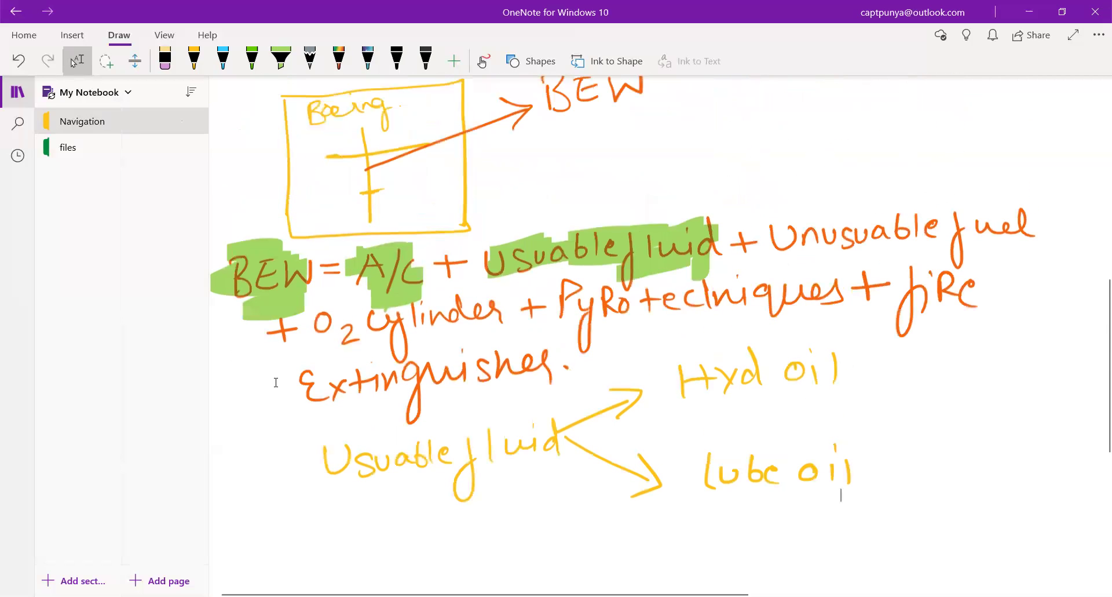
scroll(907, 154, down, 3)
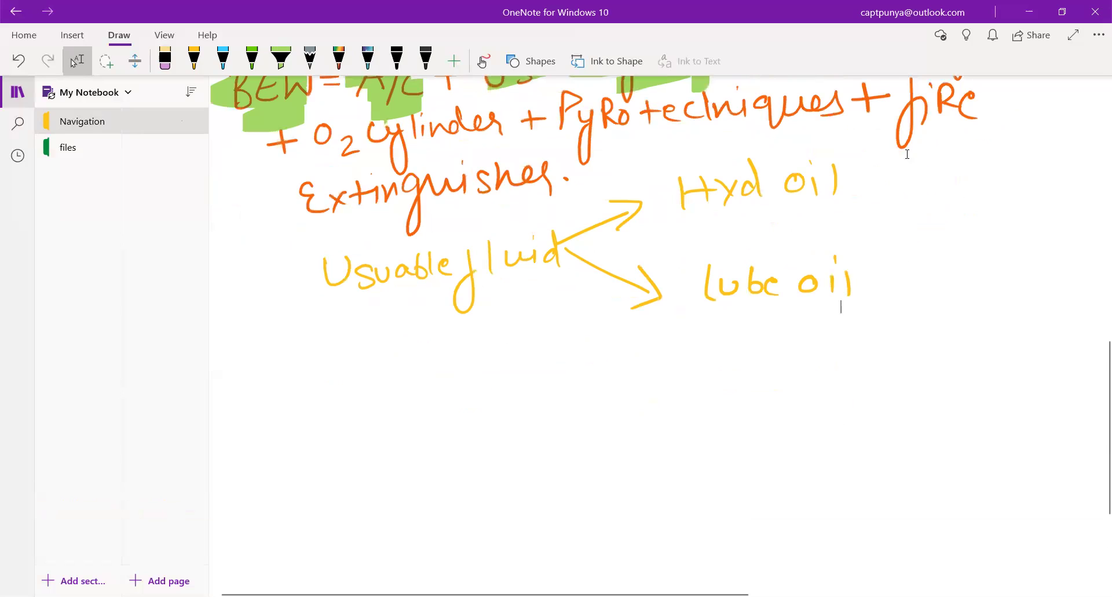
scroll(846, 303, up, 2)
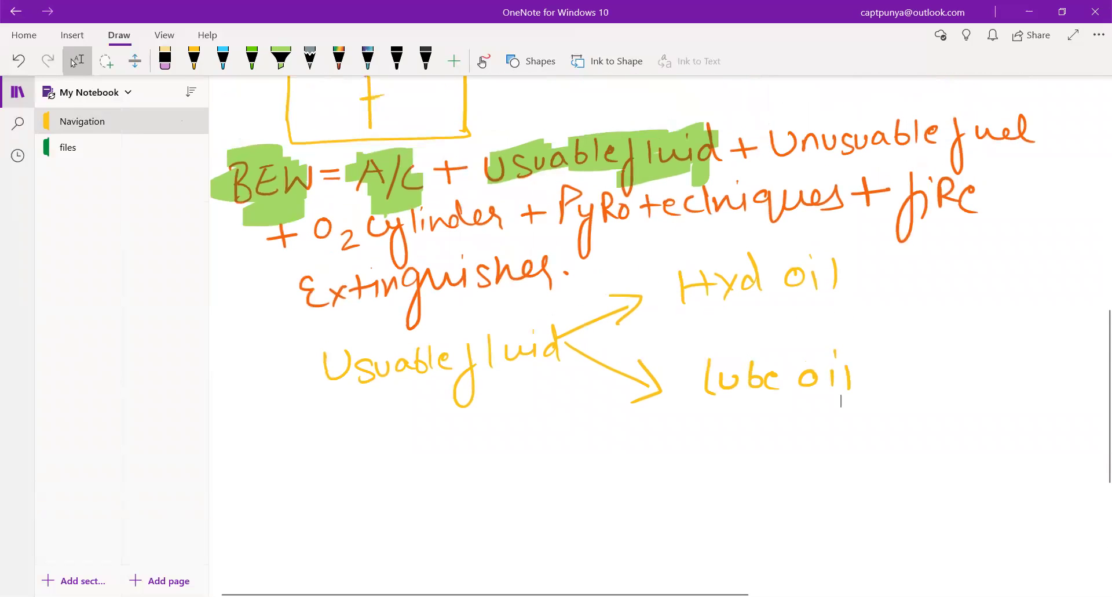
Handwrite "Hyd oil" in yellow below the usuable fluid diagram, followed by an arrow.
scroll(531, 426, down, 3)
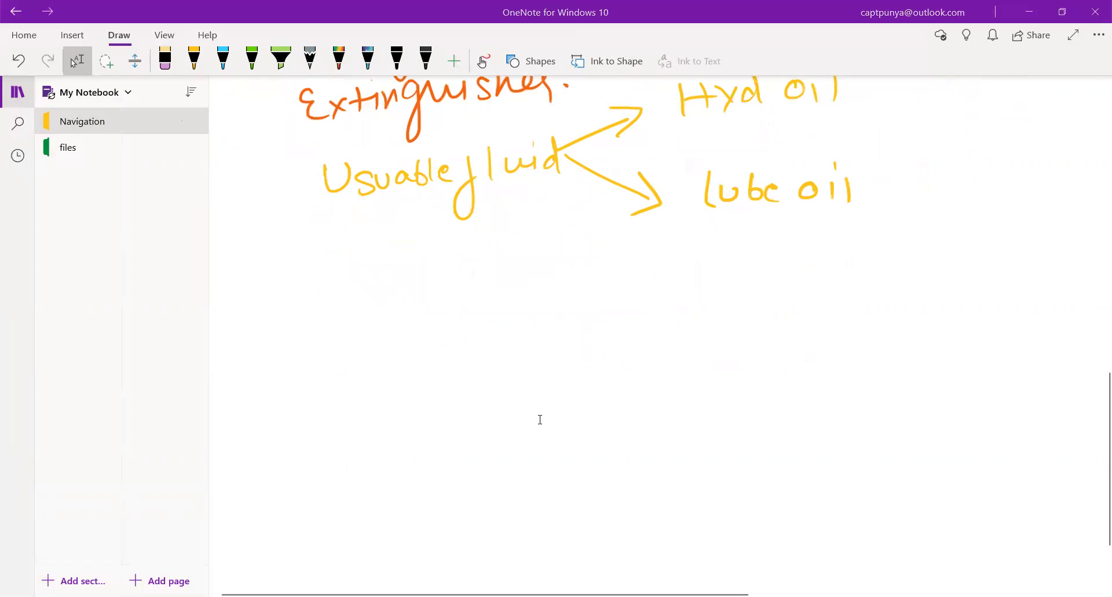
click(195, 60)
drag(248, 242, 248, 277)
mouse_move(262, 245)
mouse_down()
mouse_move(262, 266)
mouse_move(267, 256)
mouse_up()
mouse_move(272, 249)
mouse_down()
mouse_move(283, 274)
mouse_move(276, 300)
mouse_up()
drag(306, 249, 302, 265)
drag(308, 227, 312, 267)
mouse_move(342, 244)
mouse_down()
mouse_move(356, 259)
mouse_move(357, 227)
mouse_up()
mouse_move(368, 230)
mouse_down()
mouse_move(372, 260)
mouse_move(438, 245)
mouse_move(417, 268)
mouse_up()
Handwrite "Flight controls" after the Hyd oil arrow.
drag(484, 222, 467, 256)
mouse_move(471, 241)
mouse_down()
mouse_move(489, 238)
mouse_move(497, 253)
mouse_up()
mouse_move(505, 242)
mouse_down()
mouse_move(529, 249)
mouse_move(524, 284)
mouse_up()
drag(535, 218, 573, 252)
drag(563, 239, 628, 252)
mouse_move(647, 235)
mouse_down()
mouse_move(637, 238)
mouse_move(648, 236)
mouse_up()
drag(658, 236, 679, 248)
mouse_move(689, 231)
mouse_down()
mouse_move(689, 250)
mouse_move(711, 246)
mouse_up()
mouse_move(718, 249)
mouse_down()
mouse_move(731, 242)
mouse_move(729, 255)
mouse_up()
drag(757, 233, 733, 258)
Branch "Flight controls" with arrows to the handwritten "Rudder" and "Aelerions", and write "Gear Extension" beneath them.
mouse_move(600, 267)
mouse_down()
mouse_move(559, 292)
mouse_move(582, 303)
mouse_move(653, 293)
mouse_move(626, 310)
mouse_up()
mouse_move(519, 316)
mouse_down()
mouse_move(517, 347)
mouse_move(518, 322)
mouse_move(537, 345)
mouse_up()
drag(538, 328, 556, 339)
mouse_move(565, 312)
mouse_down()
mouse_move(567, 339)
mouse_move(608, 317)
mouse_up()
drag(609, 324, 633, 325)
mouse_move(660, 313)
mouse_down()
mouse_move(655, 335)
mouse_move(672, 333)
mouse_up()
mouse_move(657, 327)
mouse_down()
mouse_move(694, 316)
mouse_move(784, 319)
mouse_up()
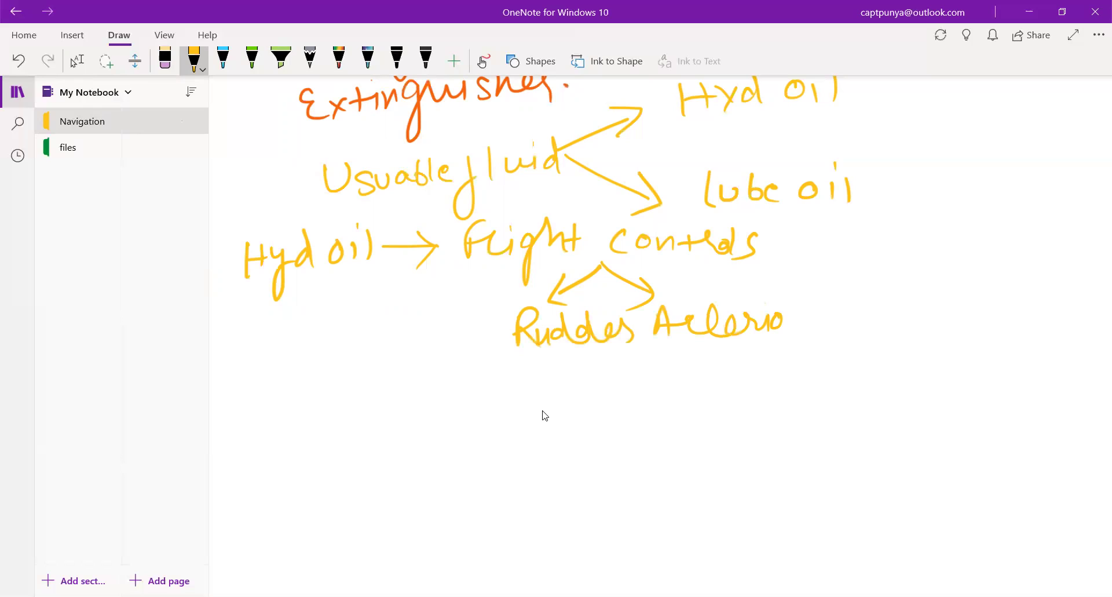
drag(791, 313, 805, 331)
drag(825, 308, 808, 332)
mouse_move(504, 377)
mouse_down()
mouse_move(627, 408)
mouse_move(710, 399)
mouse_move(741, 382)
mouse_move(782, 400)
mouse_move(825, 376)
mouse_up()
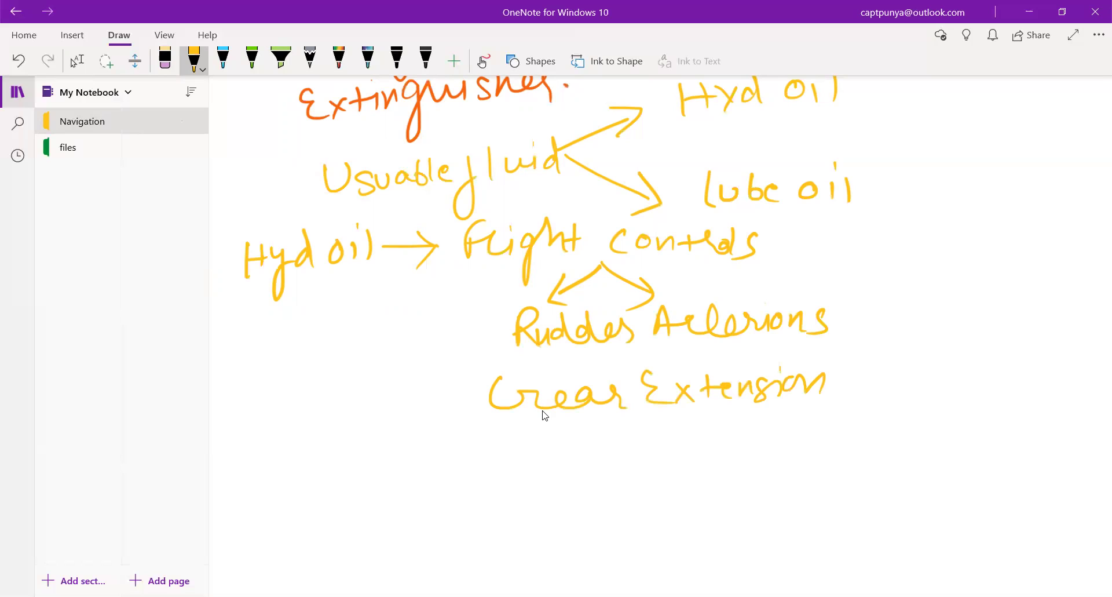
Underline "Hyd oil", end its list with "etc" and enclose the list in wavy braces on both sides.
drag(246, 300, 374, 298)
mouse_move(458, 233)
mouse_down()
mouse_move(447, 369)
mouse_move(458, 448)
mouse_move(545, 447)
mouse_up()
mouse_move(532, 436)
mouse_down()
mouse_move(573, 428)
mouse_move(575, 449)
mouse_up()
drag(439, 446, 481, 447)
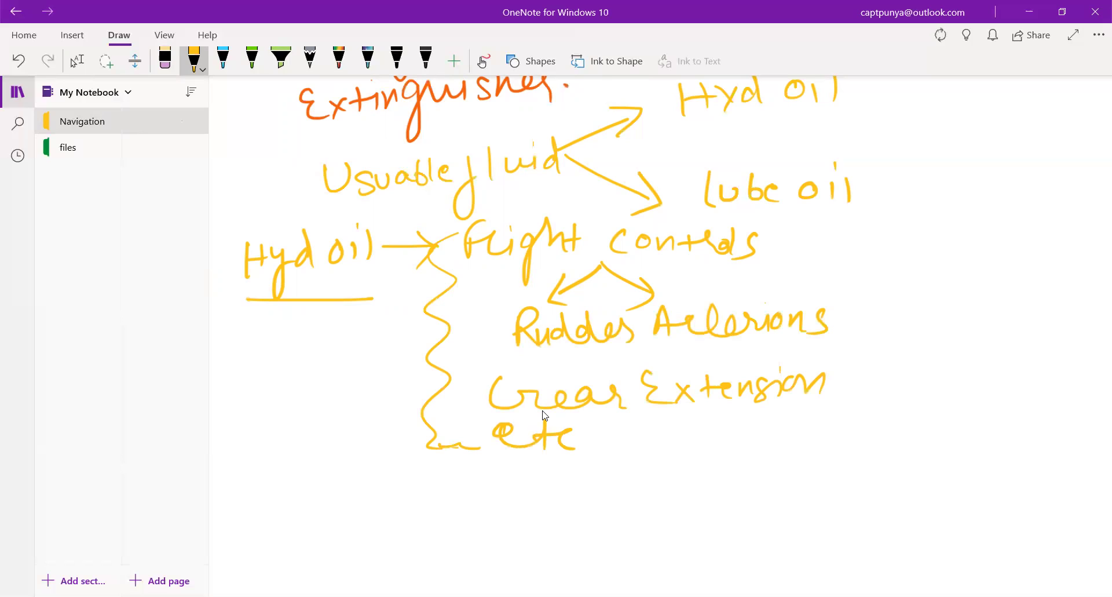
mouse_move(825, 234)
mouse_down()
mouse_move(849, 271)
mouse_move(840, 450)
mouse_move(812, 475)
mouse_up()
Handwrite "lube oil" with an arrow to "lubrication" below the list and underline "lubrication".
mouse_move(268, 477)
mouse_down()
mouse_move(269, 512)
mouse_move(362, 486)
mouse_move(376, 504)
mouse_up()
drag(401, 483, 426, 498)
mouse_move(423, 461)
mouse_down()
mouse_move(425, 488)
mouse_move(443, 497)
mouse_up()
mouse_move(455, 495)
mouse_down()
mouse_move(501, 492)
mouse_move(499, 510)
mouse_up()
mouse_move(594, 470)
mouse_down()
mouse_move(615, 482)
mouse_move(567, 508)
mouse_up()
mouse_move(637, 464)
mouse_down()
mouse_move(635, 494)
mouse_move(644, 486)
mouse_up()
mouse_move(657, 465)
mouse_down()
mouse_move(657, 494)
mouse_move(712, 492)
mouse_up()
mouse_move(727, 478)
mouse_down()
mouse_move(721, 491)
mouse_move(732, 492)
mouse_up()
mouse_move(739, 464)
mouse_down()
mouse_move(744, 493)
mouse_move(754, 475)
mouse_up()
mouse_move(761, 482)
mouse_down()
mouse_move(761, 492)
mouse_move(826, 490)
mouse_up()
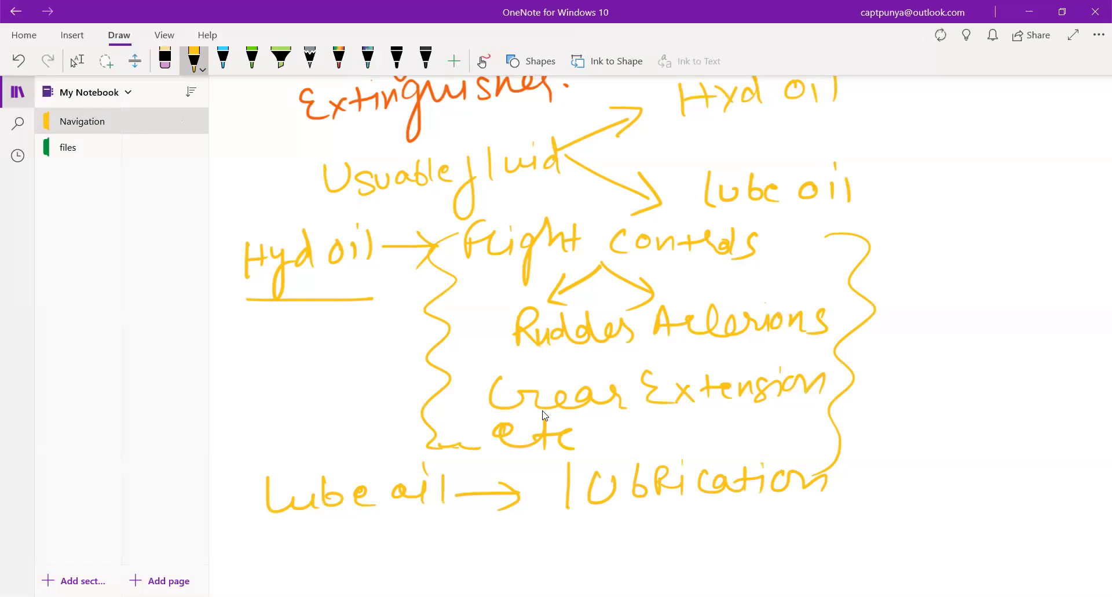
drag(577, 511, 883, 512)
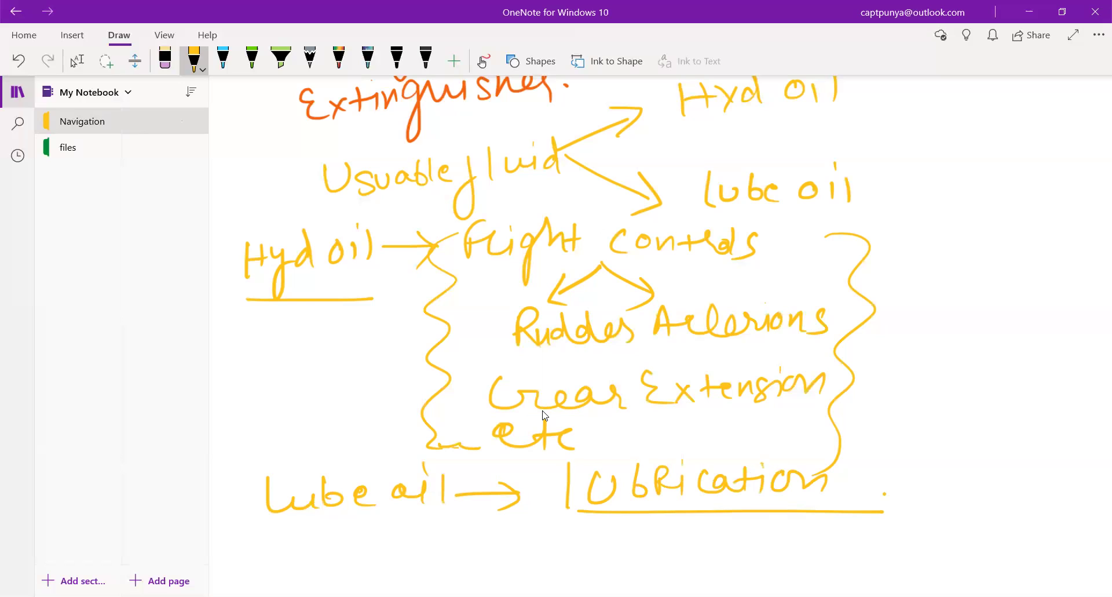
click(77, 61)
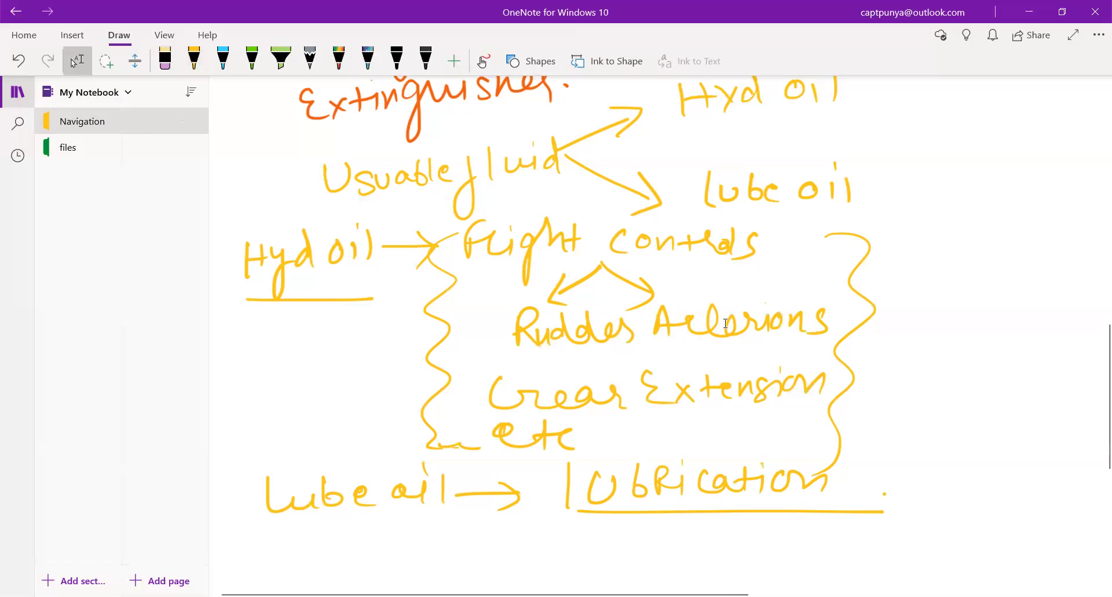
scroll(688, 385, down, 3)
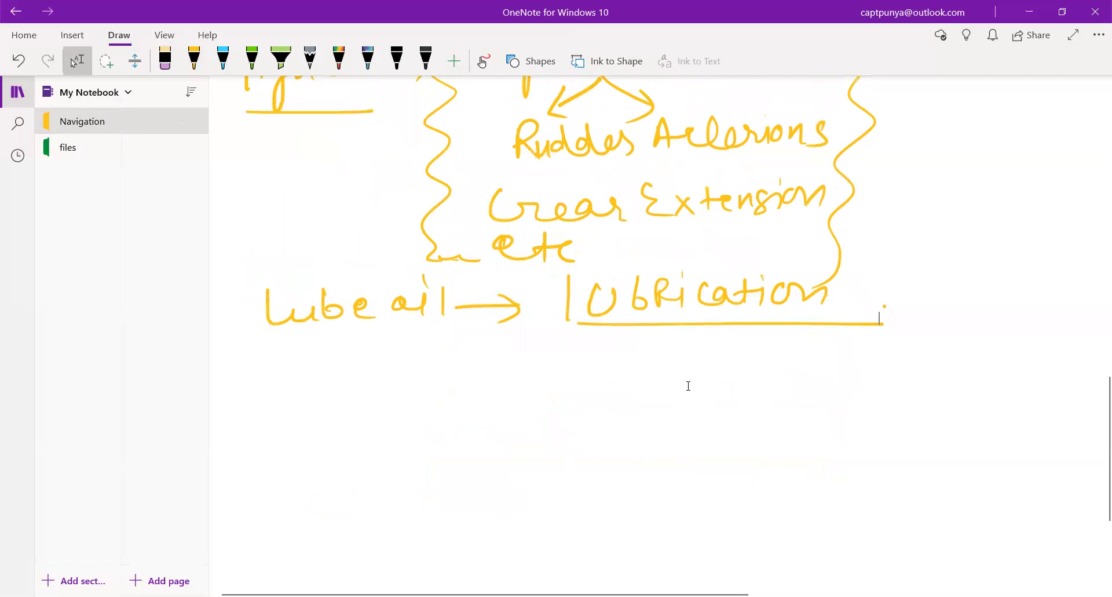
scroll(688, 385, down, 3)
Highlight "Unusuable fuel" in the BEW equation in yellow.
scroll(671, 394, up, 2)
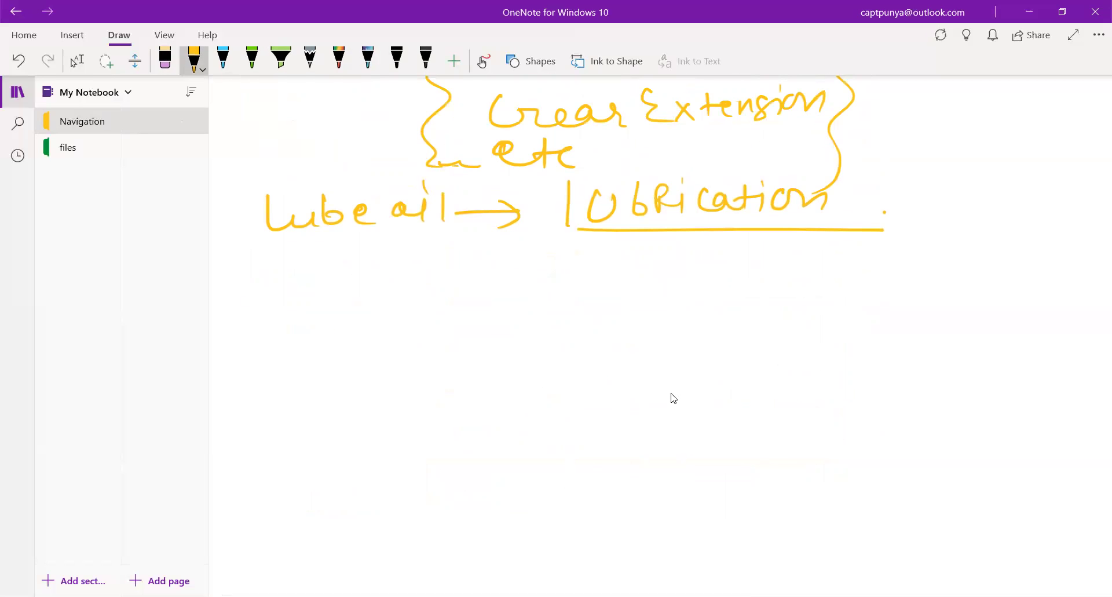
scroll(677, 341, up, 1)
scroll(678, 341, up, 10)
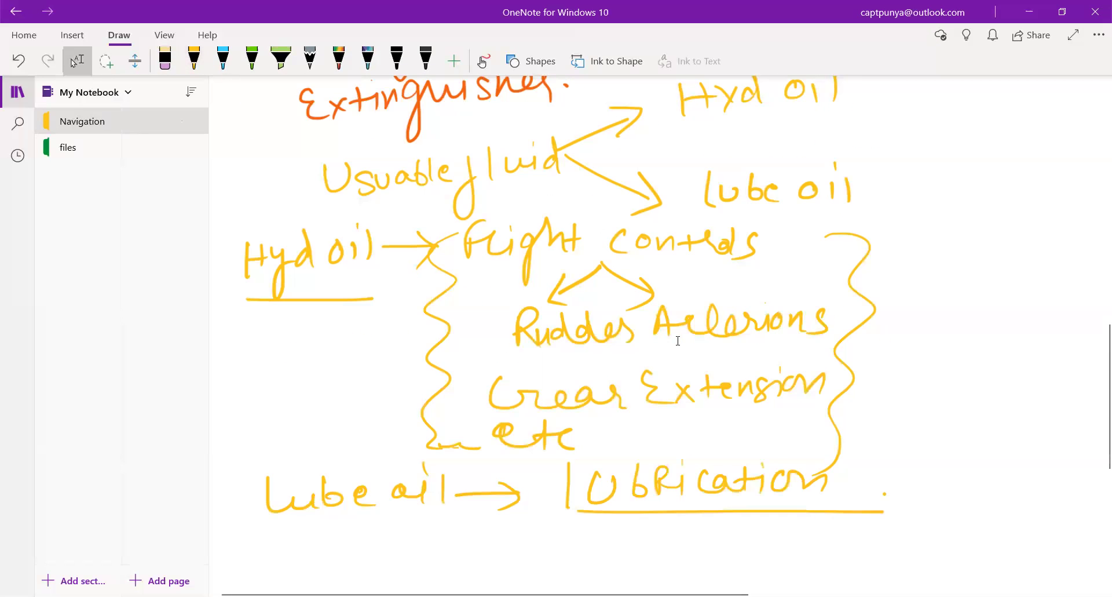
scroll(679, 339, down, 4)
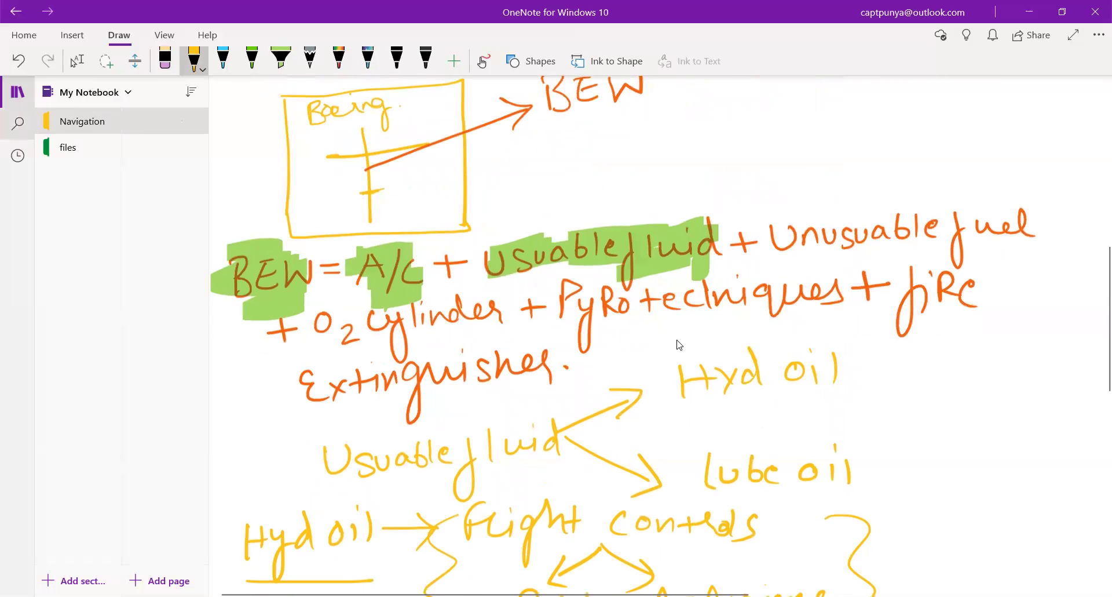
click(280, 58)
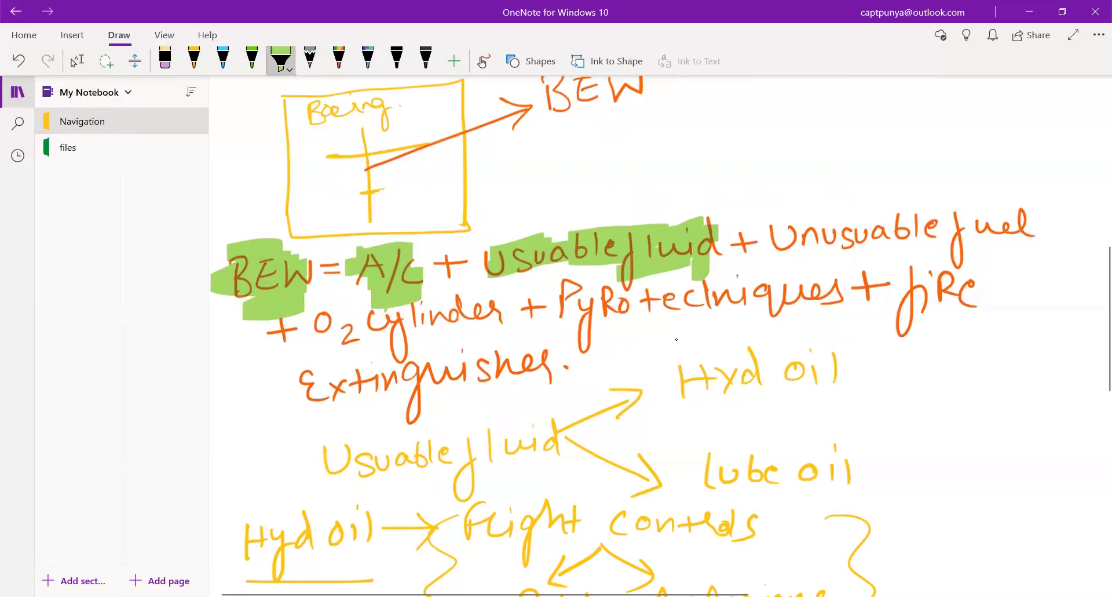
click(281, 61)
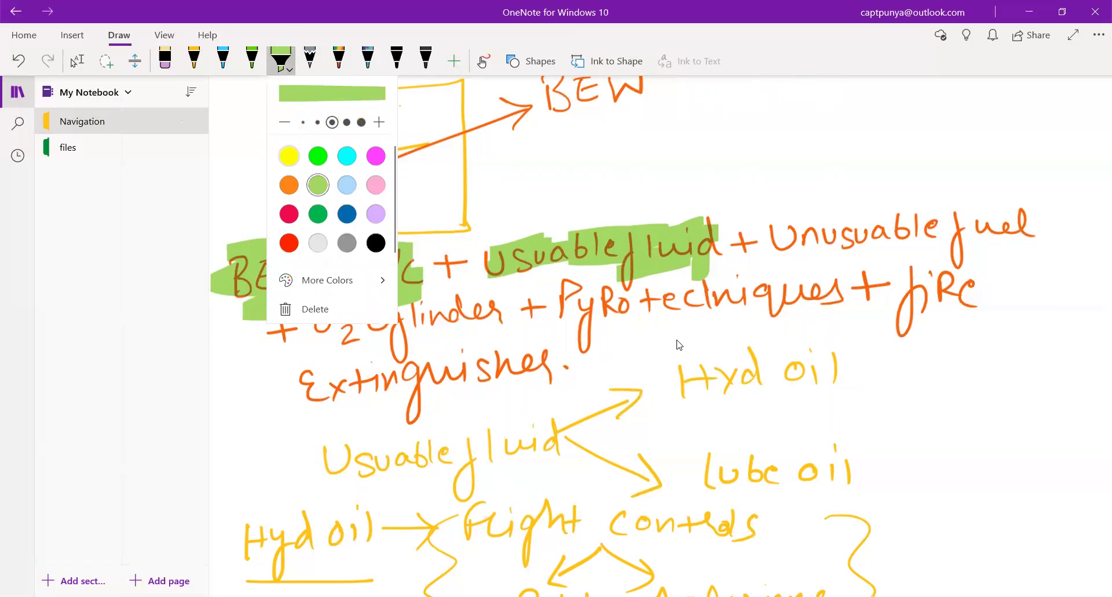
click(289, 156)
drag(783, 252, 859, 241)
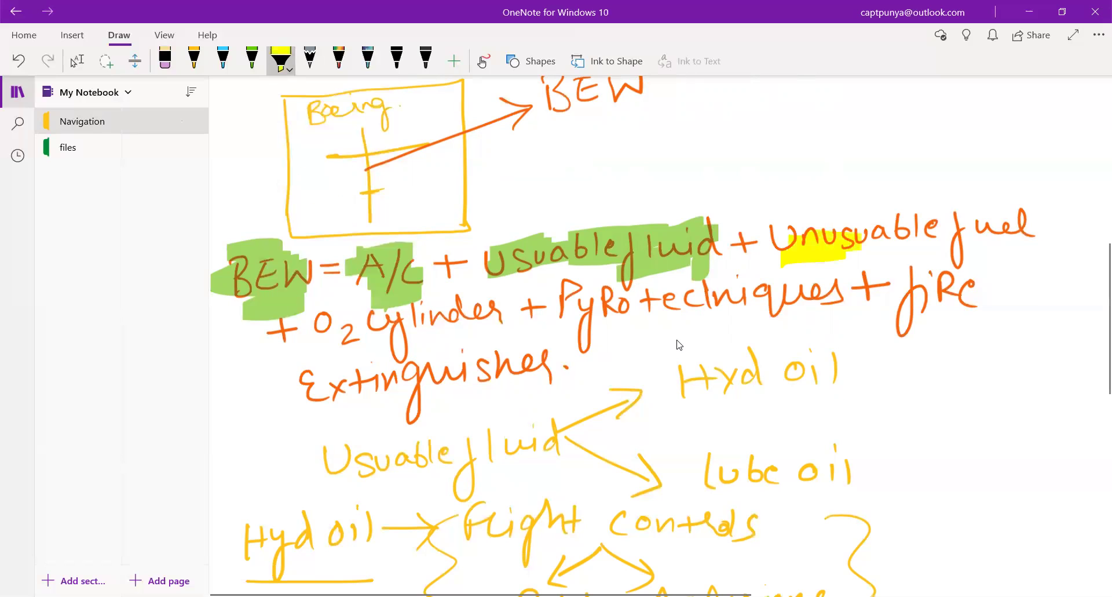
mouse_move(784, 230)
mouse_down()
mouse_move(1031, 232)
mouse_move(907, 224)
mouse_up()
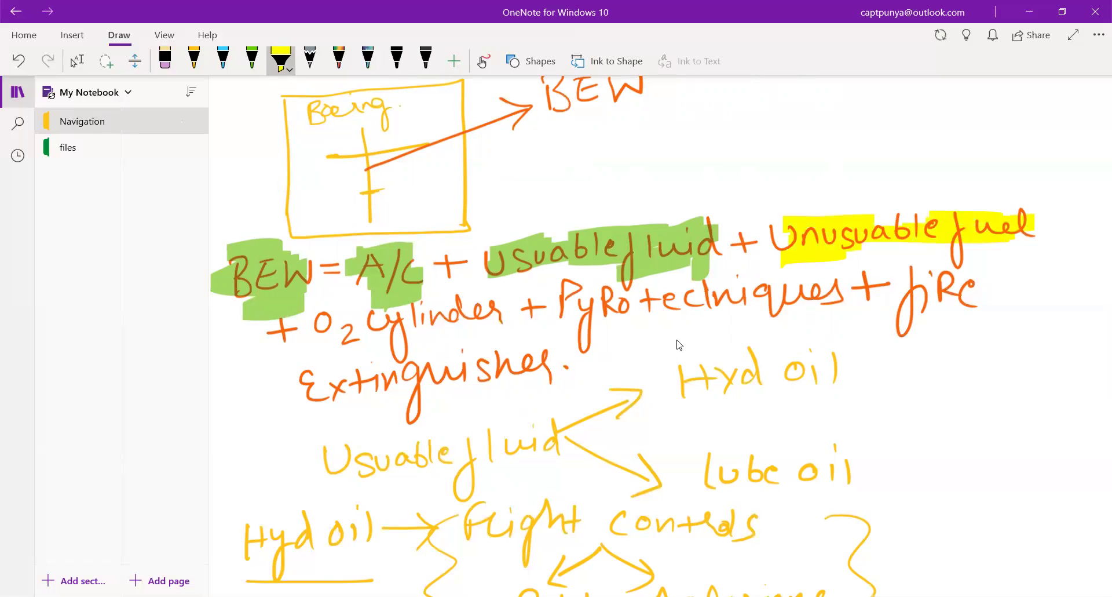
scroll(790, 348, down, 3)
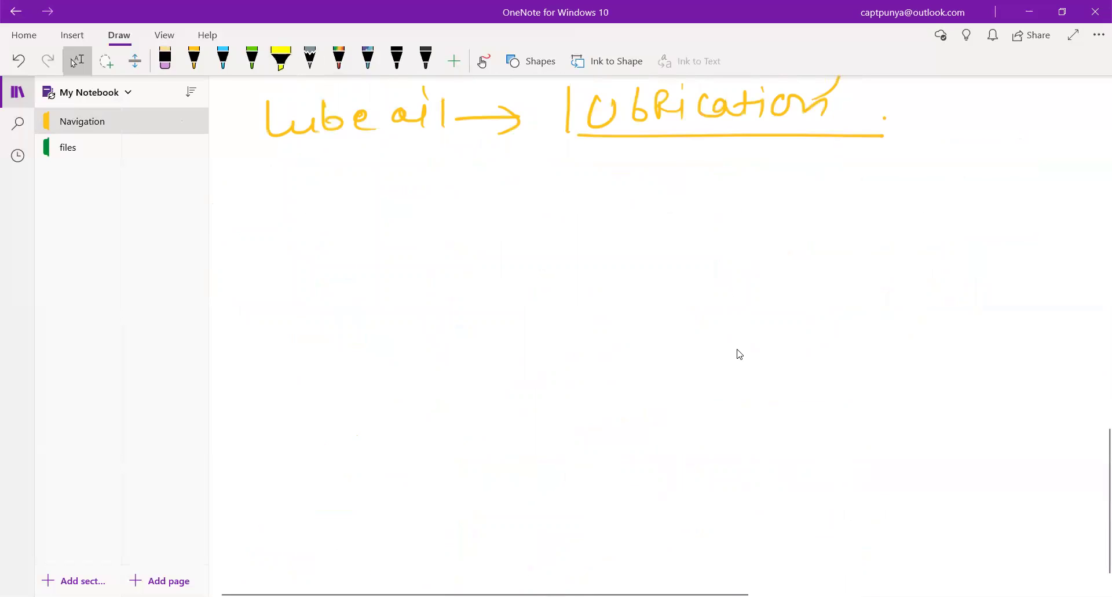
mouse_move(273, 185)
mouse_down()
mouse_move(291, 191)
mouse_move(306, 238)
mouse_move(322, 239)
mouse_up()
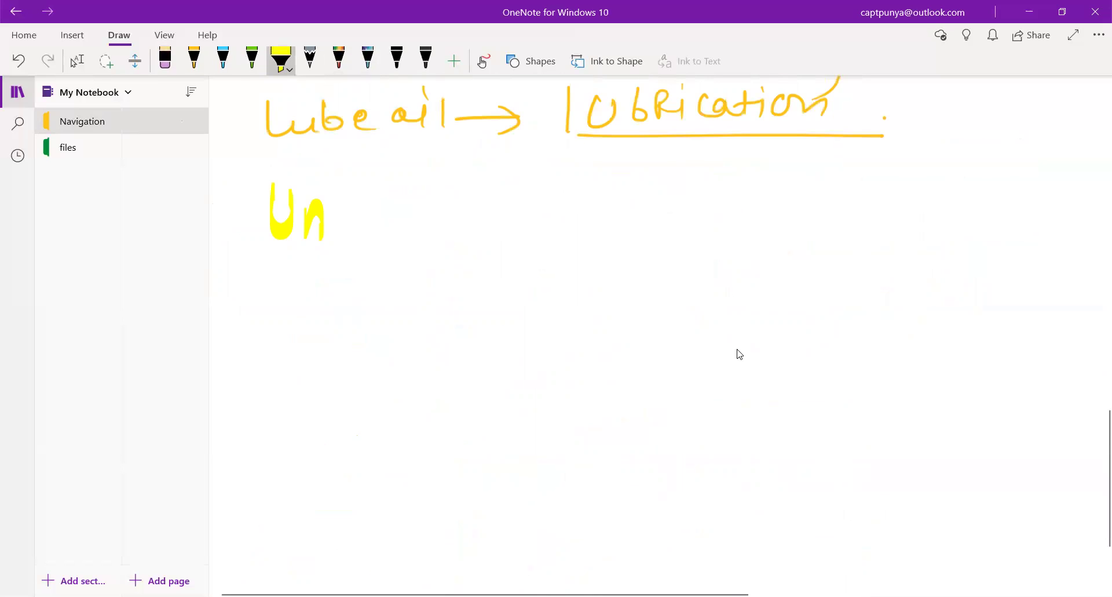
key(Escape)
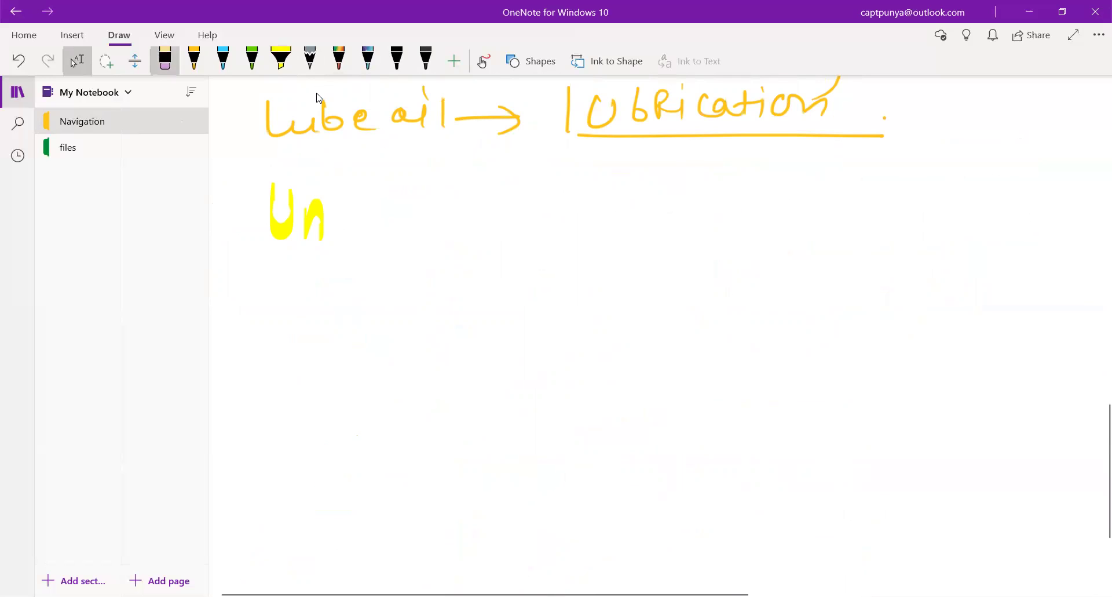
click(199, 208)
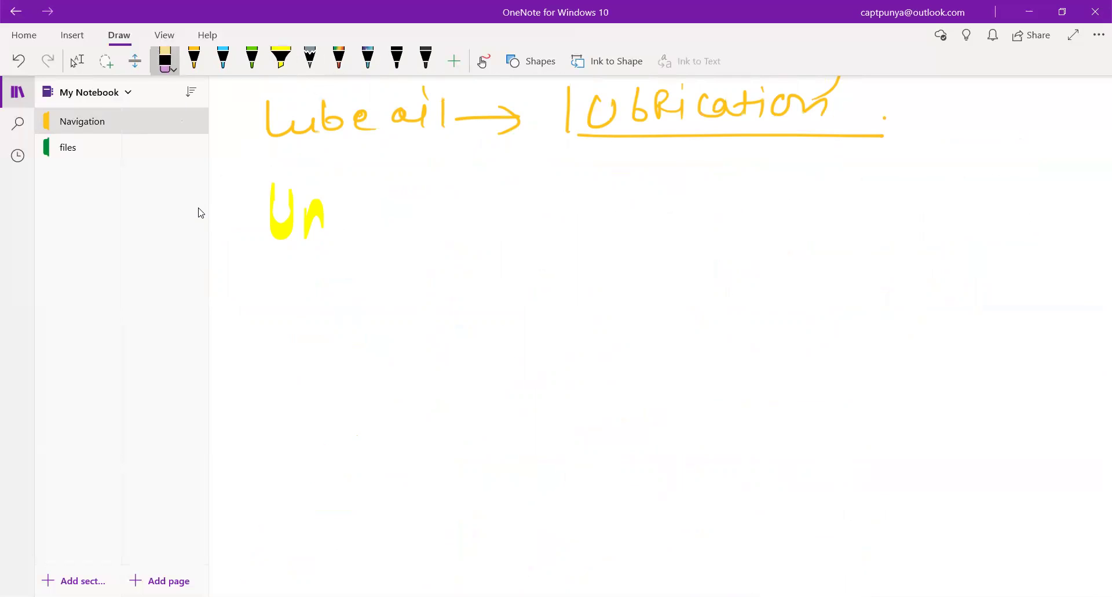
mouse_move(314, 223)
mouse_down()
mouse_move(277, 228)
mouse_move(291, 202)
mouse_move(272, 192)
mouse_up()
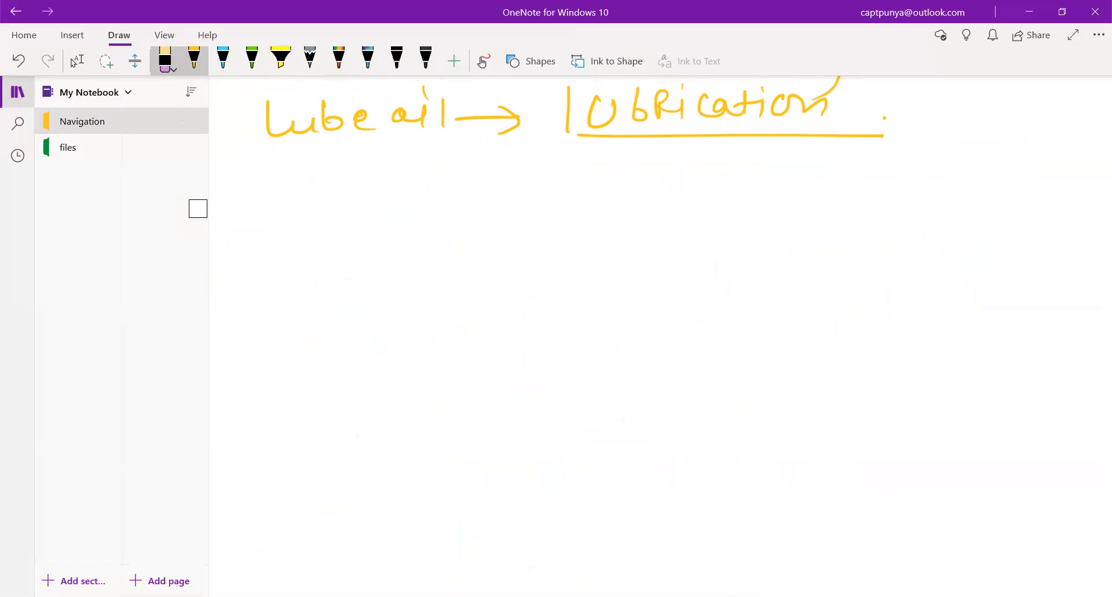
Handwrite "Unusuable fuel" followed by an arrow with the yellow pen, below the lube oil line.
click(194, 58)
mouse_move(278, 198)
mouse_down()
mouse_move(320, 206)
mouse_move(328, 226)
mouse_up()
mouse_move(335, 204)
mouse_down()
mouse_move(346, 224)
mouse_move(349, 200)
mouse_move(354, 228)
mouse_move(389, 205)
mouse_up()
mouse_move(409, 200)
mouse_down()
mouse_move(405, 214)
mouse_move(421, 219)
mouse_up()
mouse_move(425, 179)
mouse_down()
mouse_move(428, 217)
mouse_move(446, 217)
mouse_up()
mouse_move(452, 204)
mouse_down()
mouse_move(455, 193)
mouse_move(464, 219)
mouse_up()
drag(508, 173, 506, 248)
mouse_move(514, 200)
mouse_down()
mouse_move(569, 187)
mouse_move(590, 215)
mouse_move(688, 185)
mouse_up()
drag(656, 168, 655, 211)
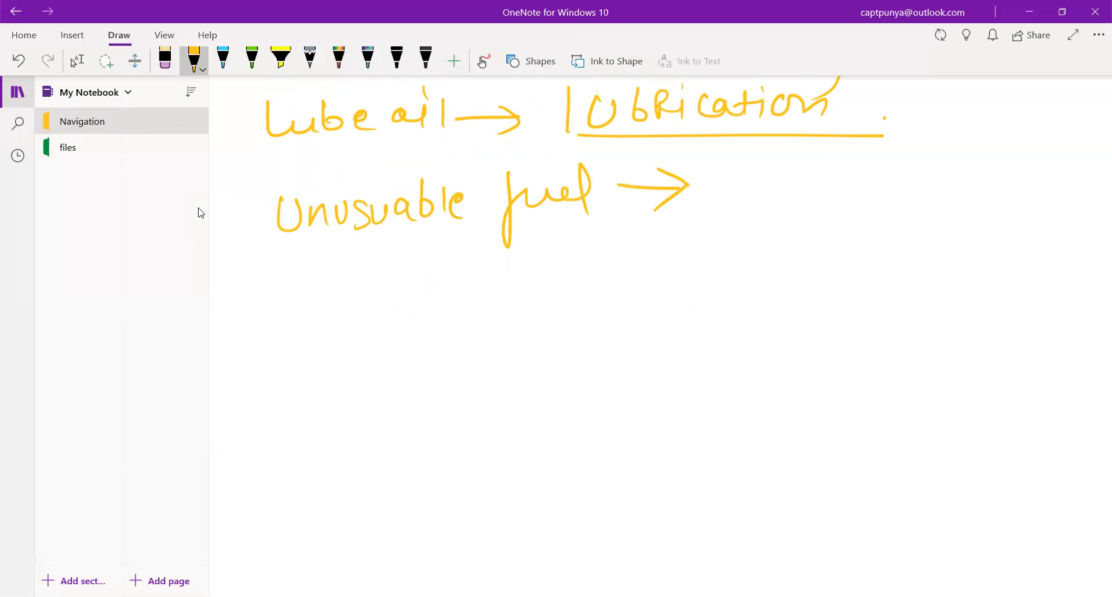
Begin the unusuable fuel definition after the arrow with the handwritten words "Fuel in the fuel tanks not".
mouse_move(734, 162)
mouse_down()
mouse_move(724, 206)
mouse_move(772, 184)
mouse_move(868, 199)
mouse_up()
click(867, 162)
mouse_move(878, 197)
mouse_down()
mouse_move(957, 183)
mouse_move(996, 193)
mouse_up()
drag(624, 237, 632, 294)
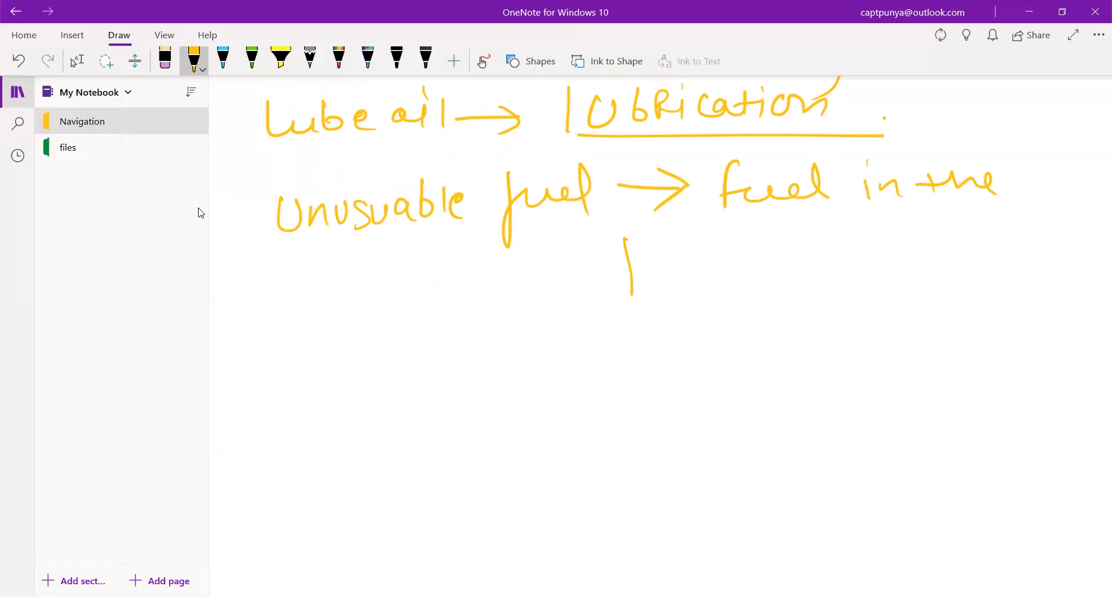
drag(627, 241, 716, 253)
mouse_move(747, 222)
mouse_down()
mouse_move(745, 250)
mouse_move(801, 235)
mouse_up()
drag(809, 229, 837, 247)
mouse_move(853, 228)
mouse_down()
mouse_move(830, 250)
mouse_move(909, 241)
mouse_move(926, 227)
mouse_up()
mouse_move(949, 220)
mouse_down()
mouse_move(951, 237)
mouse_move(963, 229)
mouse_up()
Complete the unusuable fuel definition by handwriting "accesible to the Engine".
drag(695, 286, 718, 303)
mouse_move(744, 284)
mouse_down()
mouse_move(739, 302)
mouse_move(762, 303)
mouse_up()
mouse_move(775, 288)
mouse_down()
mouse_move(785, 280)
mouse_move(791, 299)
mouse_move(829, 299)
mouse_up()
mouse_move(852, 266)
mouse_down()
mouse_move(850, 291)
mouse_move(866, 293)
mouse_up()
drag(921, 260, 919, 283)
mouse_move(907, 271)
mouse_down()
mouse_move(956, 265)
mouse_move(943, 274)
mouse_up()
mouse_move(1008, 256)
mouse_down()
mouse_move(1005, 279)
mouse_move(1019, 267)
mouse_up()
drag(1011, 254, 1065, 278)
mouse_move(698, 328)
mouse_down()
mouse_move(695, 354)
mouse_move(731, 347)
mouse_move(736, 391)
mouse_up()
drag(766, 343, 766, 365)
mouse_move(779, 354)
mouse_down()
mouse_move(795, 342)
mouse_move(814, 347)
mouse_up()
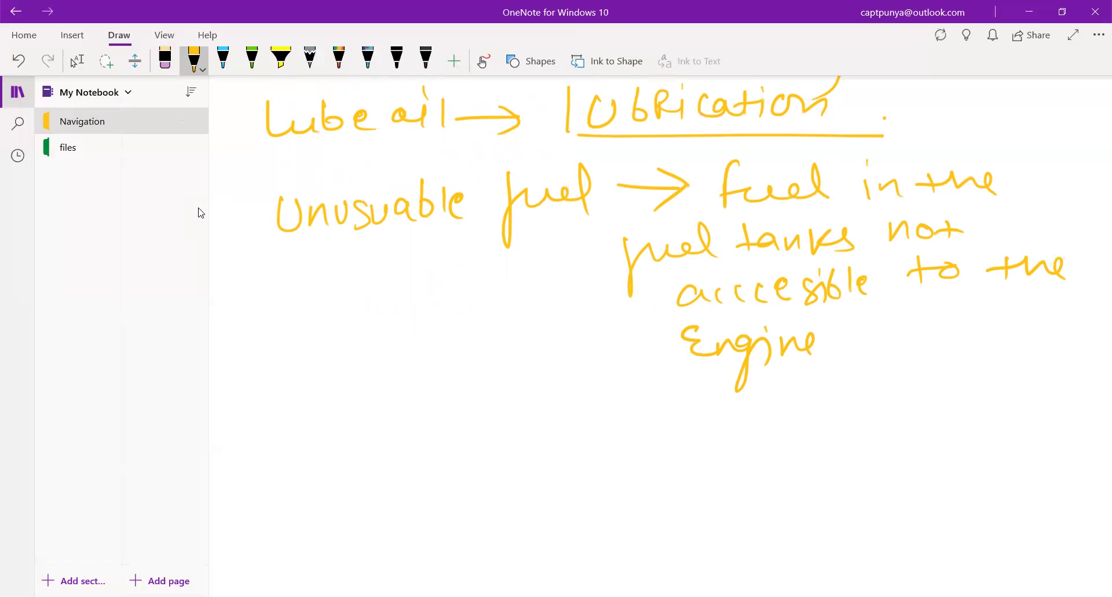
Sketch a simple aircraft below "Unusuable fuel" with a long fuselage line, short cross strokes and two swept wings.
drag(414, 274, 405, 475)
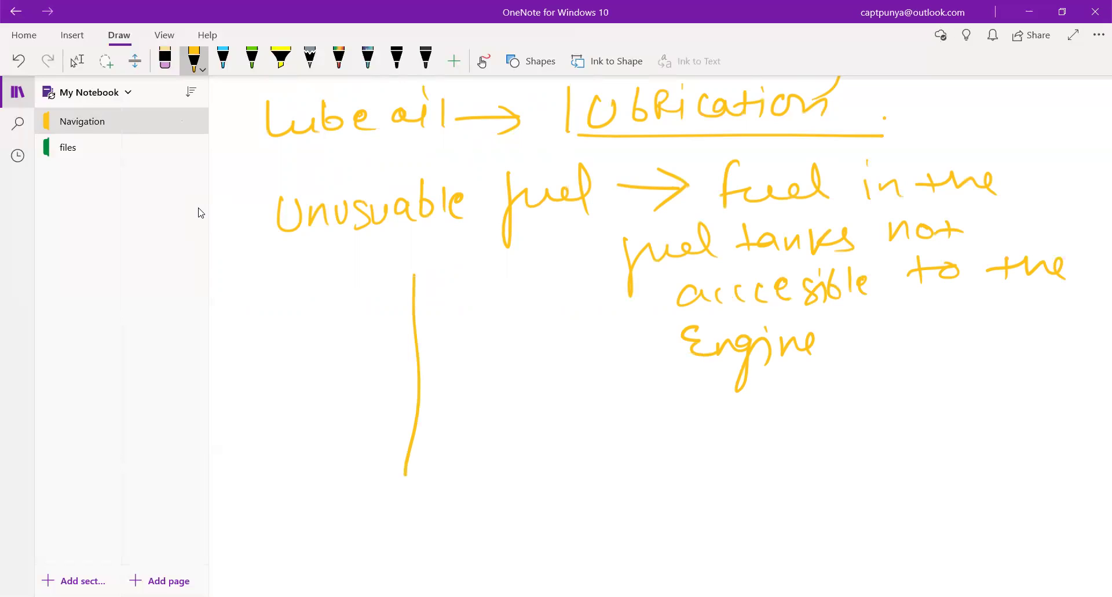
drag(378, 317, 476, 312)
drag(395, 433, 430, 426)
drag(413, 311, 258, 420)
drag(413, 314, 581, 379)
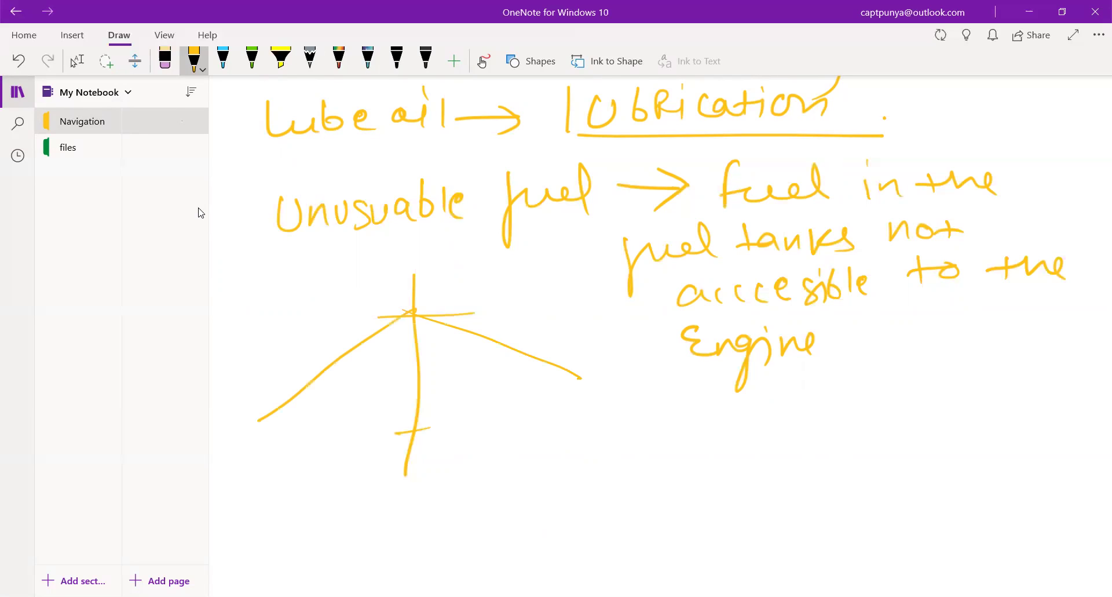
drag(415, 333, 261, 417)
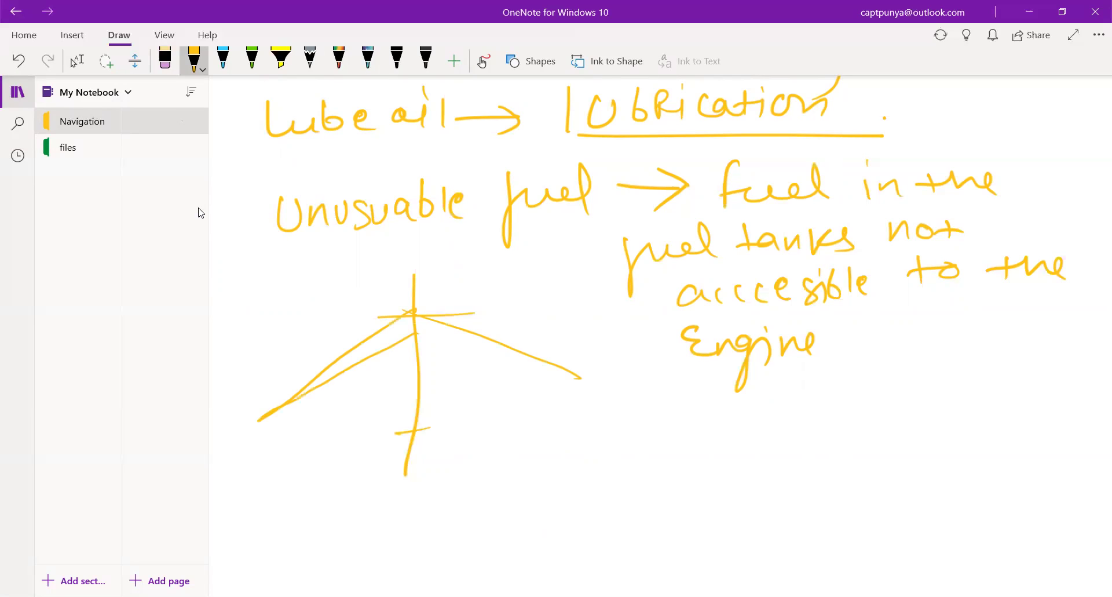
drag(416, 327, 579, 377)
Shade the fuel tank areas inside both wings of the aircraft sketch and mark a blob near each wingtip.
drag(407, 332, 320, 375)
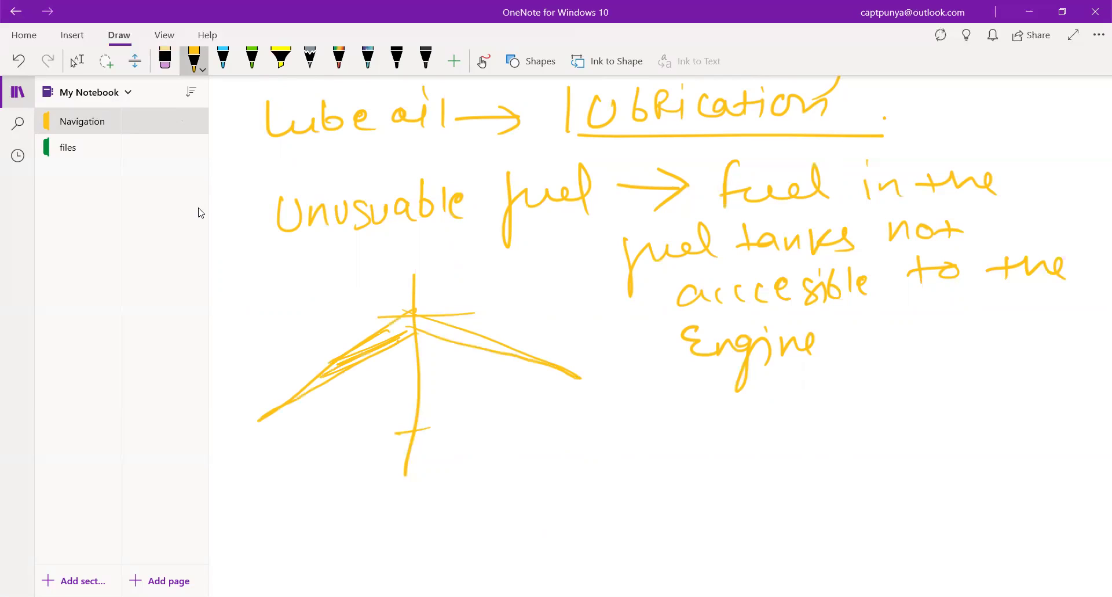
drag(405, 334, 329, 377)
drag(429, 329, 507, 347)
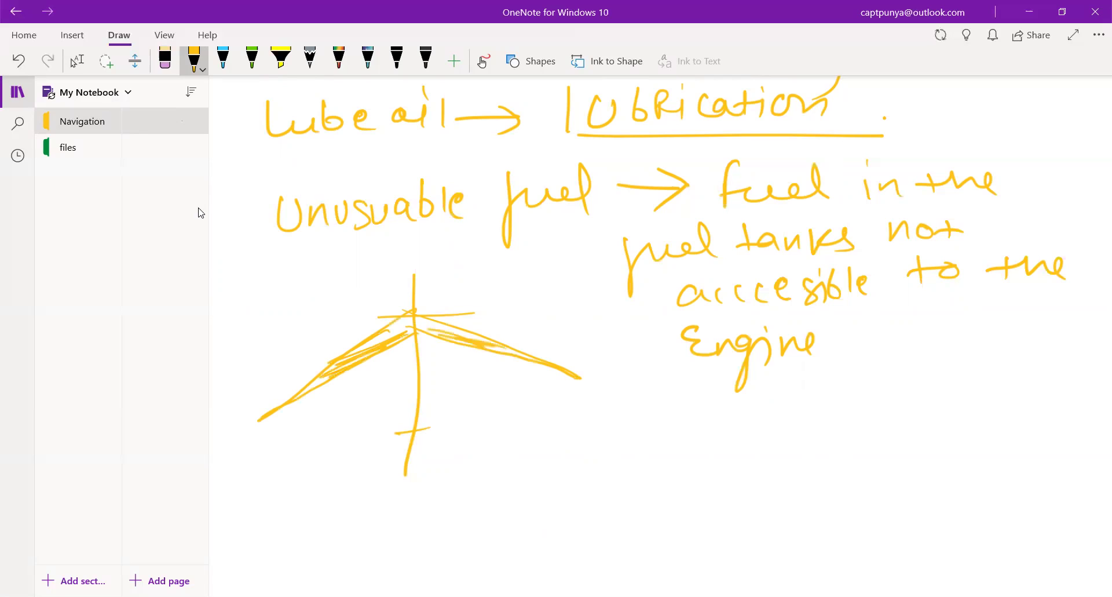
mouse_move(291, 397)
mouse_down()
mouse_move(282, 406)
mouse_move(298, 412)
mouse_up()
drag(571, 371, 555, 372)
Handwrite an underlined "POH" beside the aircraft sketch, with a curved arrow leading into it and a straight arrow leading out.
mouse_move(524, 408)
mouse_down()
mouse_move(566, 442)
mouse_move(543, 453)
mouse_up()
drag(595, 449, 600, 431)
drag(632, 413, 668, 439)
mouse_move(691, 406)
mouse_down()
mouse_move(692, 434)
mouse_move(721, 423)
mouse_up()
drag(561, 462, 735, 456)
mouse_move(727, 424)
mouse_down()
mouse_move(806, 423)
mouse_move(771, 441)
mouse_up()
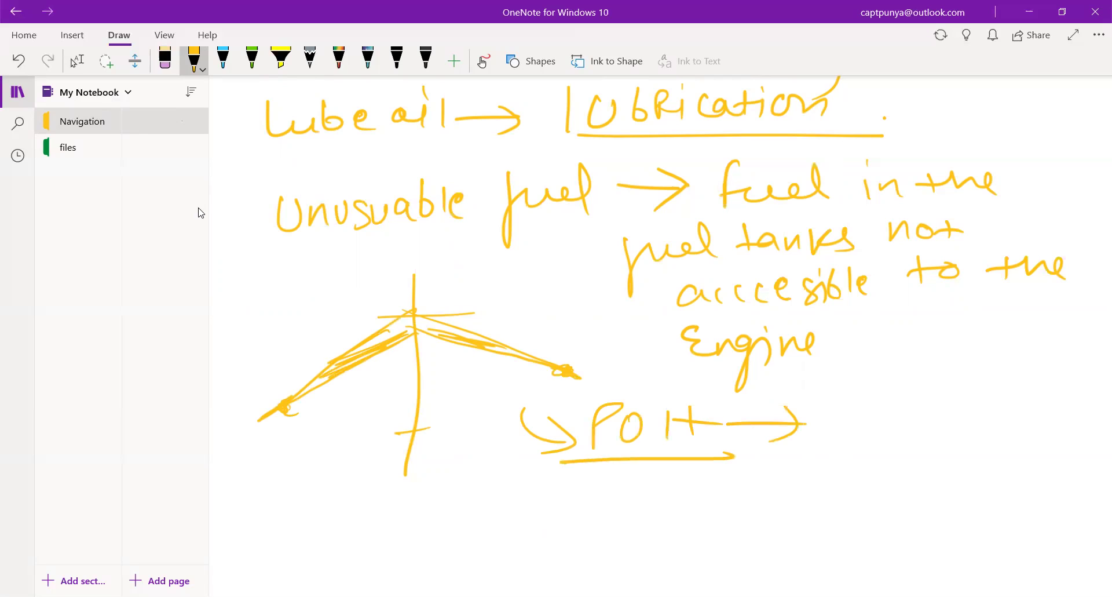
Handwrite "Amount of unusuable fuel" after the POH arrow.
drag(848, 432, 922, 426)
mouse_move(945, 395)
mouse_down()
mouse_move(1001, 415)
mouse_move(1034, 406)
mouse_up()
mouse_move(1029, 387)
mouse_down()
mouse_move(1030, 415)
mouse_move(1048, 400)
mouse_up()
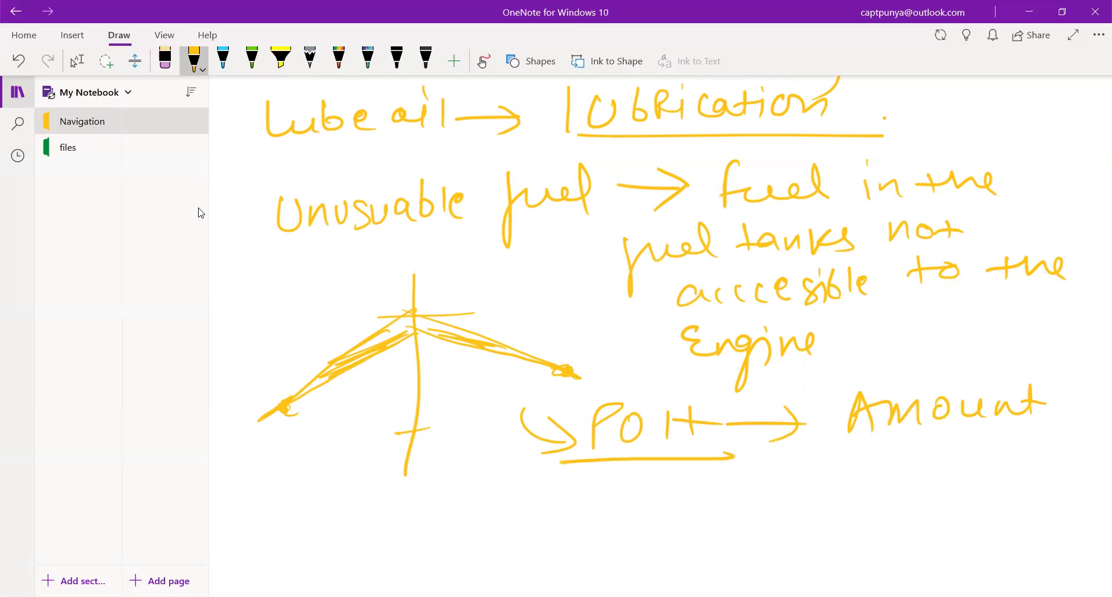
drag(845, 455, 847, 517)
mouse_move(888, 456)
mouse_down()
mouse_move(907, 472)
mouse_move(935, 457)
mouse_up()
mouse_move(948, 452)
mouse_down()
mouse_move(1035, 446)
mouse_move(1049, 422)
mouse_move(1097, 443)
mouse_move(1099, 463)
mouse_up()
mouse_move(963, 473)
mouse_down()
mouse_move(963, 460)
mouse_move(985, 493)
mouse_move(1047, 472)
mouse_up()
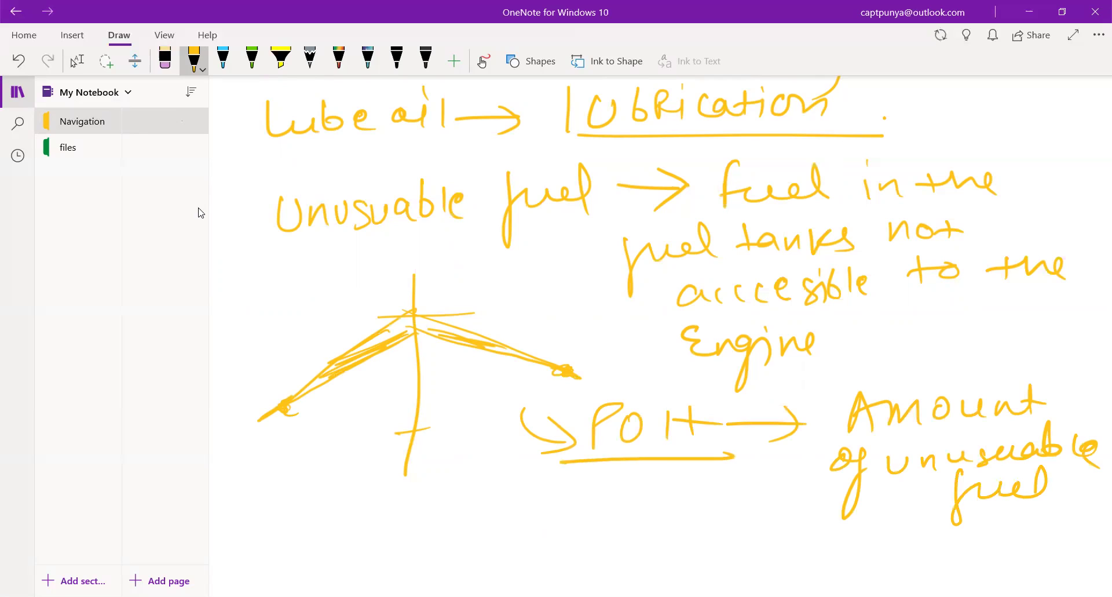
Handwrite the example heading "Piper — PA-28" below the aircraft sketch and underline both parts.
click(77, 60)
scroll(700, 369, down, 5)
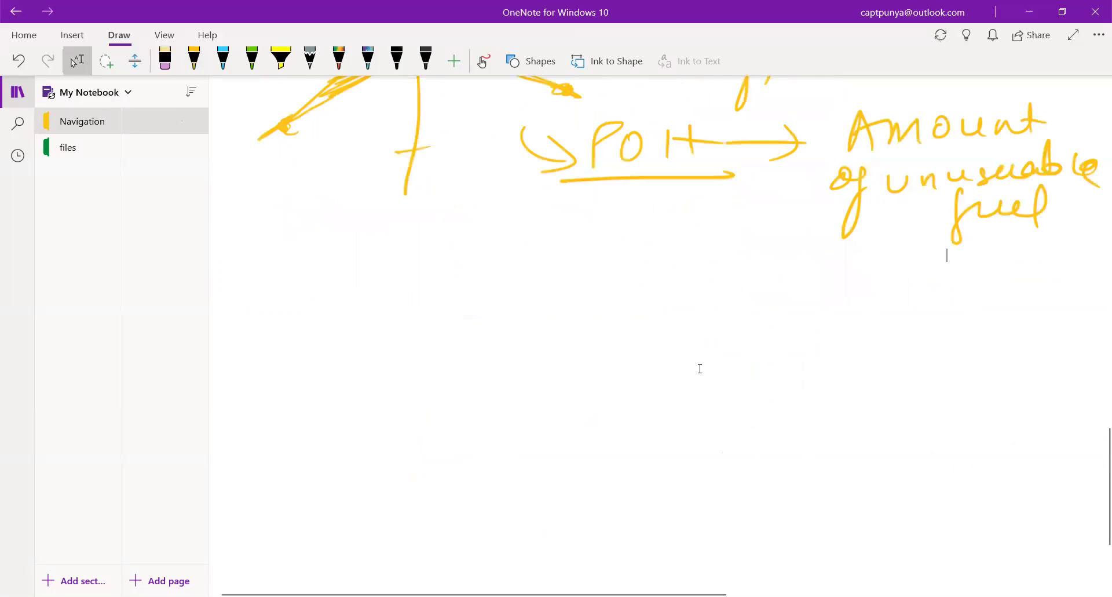
drag(284, 265, 284, 268)
mouse_move(307, 280)
mouse_down()
mouse_move(308, 299)
mouse_move(342, 268)
mouse_up()
mouse_move(344, 278)
mouse_down()
mouse_move(394, 277)
mouse_move(392, 297)
mouse_up()
mouse_move(266, 313)
mouse_down()
mouse_move(410, 303)
mouse_move(507, 256)
mouse_up()
mouse_move(506, 282)
mouse_down()
mouse_move(524, 281)
mouse_move(524, 265)
mouse_up()
drag(533, 265, 552, 261)
drag(565, 253, 589, 277)
drag(612, 249, 638, 277)
drag(471, 303, 633, 297)
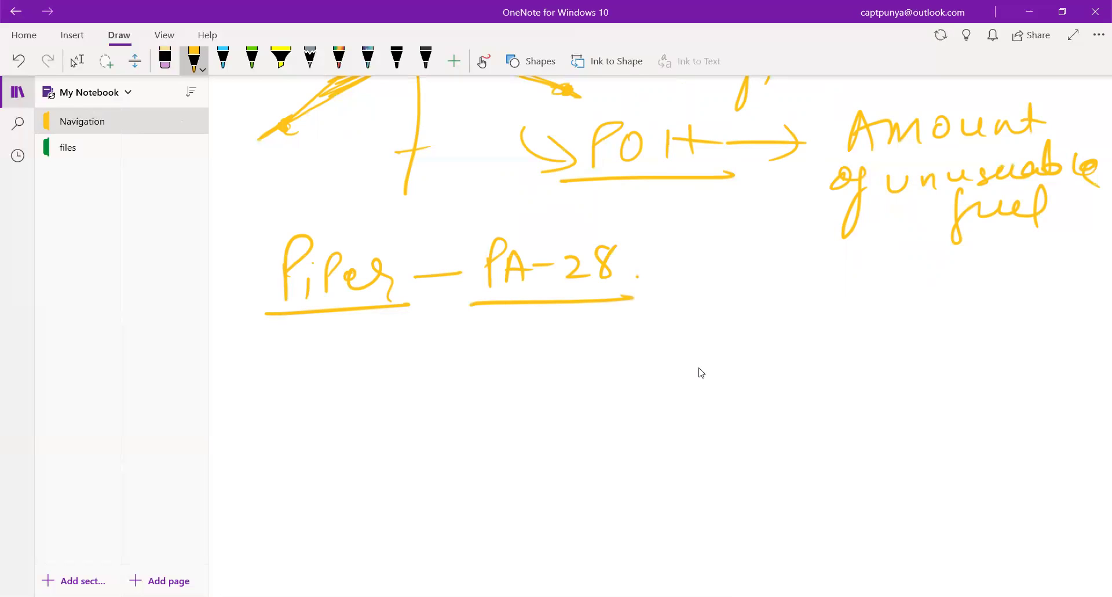
Handwrite "24 gallons" under the PA-28 heading, overwrite the 4 to make it "25 gallons", and underline it.
mouse_move(420, 349)
mouse_down()
mouse_move(444, 370)
mouse_move(479, 357)
mouse_move(480, 369)
mouse_up()
mouse_move(514, 343)
mouse_down()
mouse_move(505, 361)
mouse_move(536, 347)
mouse_move(545, 366)
mouse_up()
drag(551, 364, 557, 364)
drag(565, 363, 580, 341)
mouse_move(596, 356)
mouse_down()
mouse_move(605, 343)
mouse_move(615, 352)
mouse_up()
drag(636, 333, 623, 356)
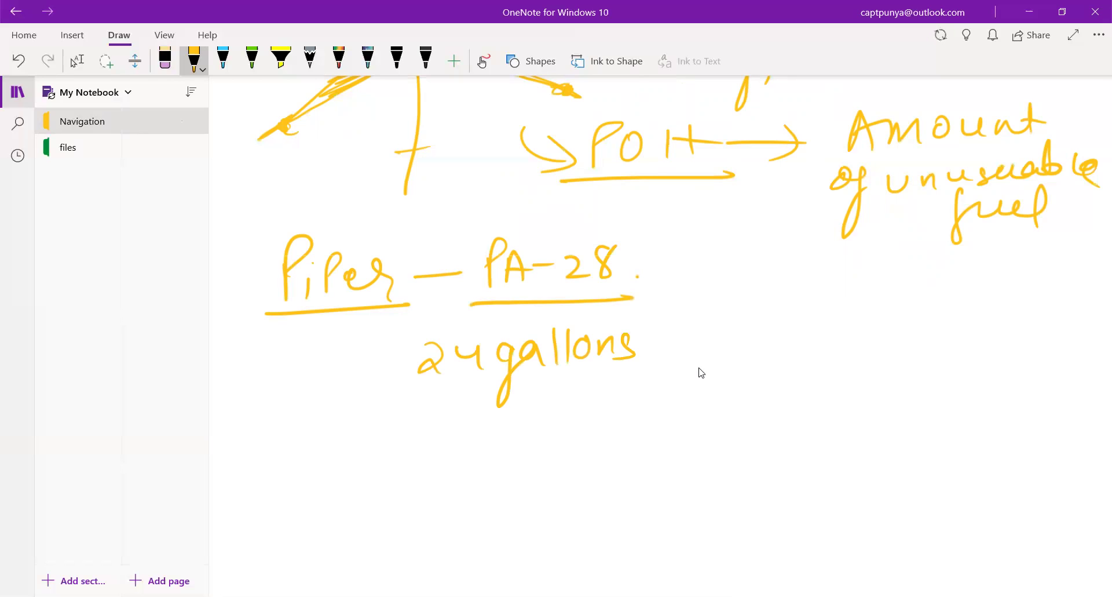
mouse_move(458, 344)
mouse_down()
mouse_move(491, 337)
mouse_move(474, 387)
mouse_move(628, 373)
mouse_up()
Handwrite "24 gallons" beside the underlined "25 gallons".
drag(724, 353, 747, 383)
drag(764, 348, 783, 373)
mouse_move(804, 351)
mouse_down()
mouse_move(792, 362)
mouse_move(802, 400)
mouse_up()
mouse_move(811, 362)
mouse_down()
mouse_move(829, 351)
mouse_move(834, 368)
mouse_up()
drag(847, 336, 844, 370)
mouse_move(860, 336)
mouse_down()
mouse_move(858, 362)
mouse_move(895, 348)
mouse_up()
drag(918, 339, 903, 364)
Handwrite "unusable — 2 gallons" below the gallon figures, with "2 gallons" underlined.
mouse_move(742, 426)
mouse_down()
mouse_move(813, 461)
mouse_move(837, 426)
mouse_move(869, 409)
mouse_move(944, 432)
mouse_up()
drag(742, 455, 949, 446)
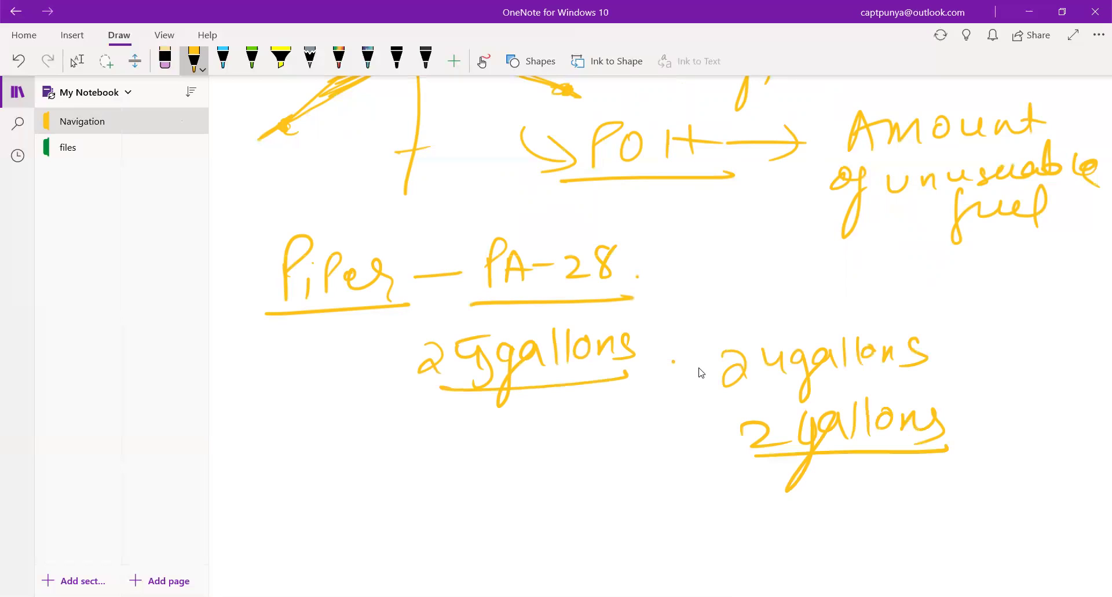
click(969, 439)
drag(646, 441, 741, 433)
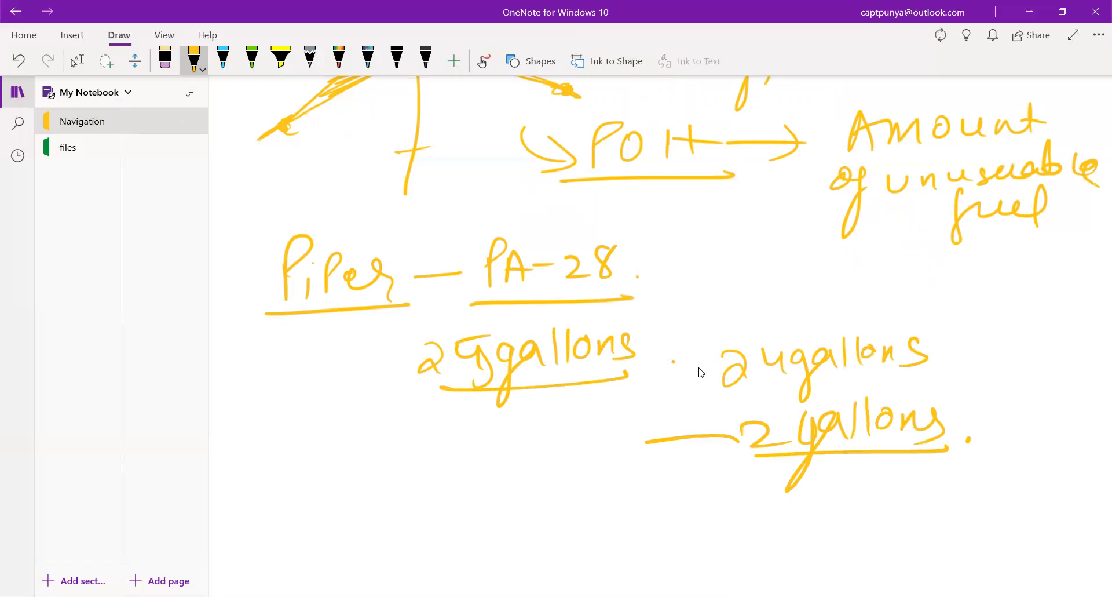
drag(484, 448, 513, 446)
drag(528, 449, 543, 447)
drag(666, 429, 679, 458)
drag(557, 439, 576, 455)
mouse_move(586, 443)
mouse_down()
mouse_move(595, 431)
mouse_move(615, 453)
mouse_up()
drag(619, 430, 626, 447)
mouse_move(636, 410)
mouse_down()
mouse_move(643, 445)
mouse_move(672, 430)
mouse_up()
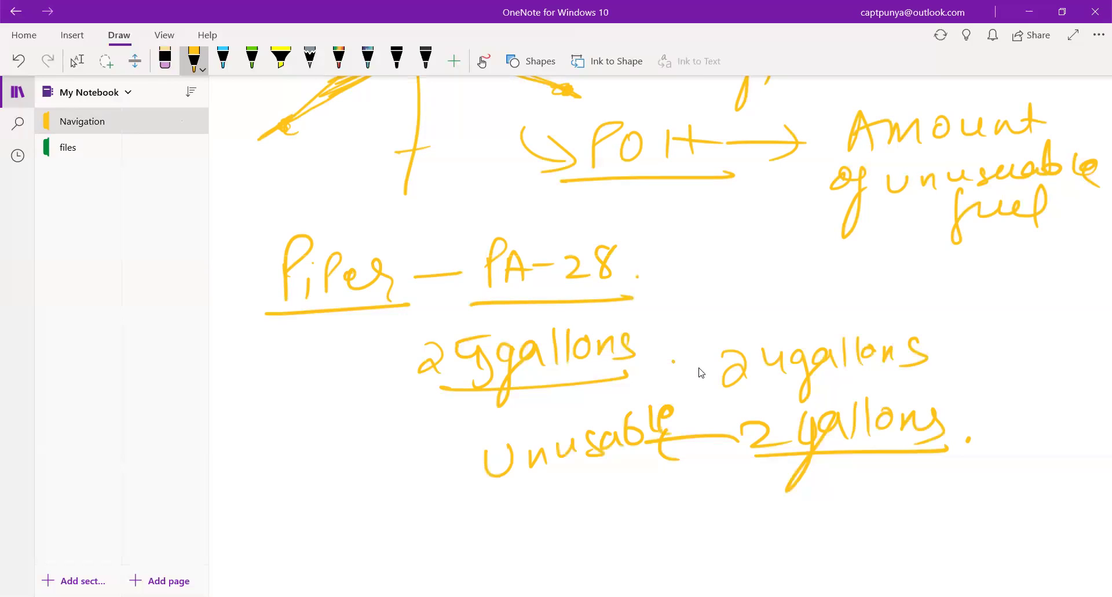
Underline "POH" again, change the pen colour to black, and handwrite "Personal operating" beneath it.
drag(570, 176, 731, 182)
drag(579, 175, 755, 181)
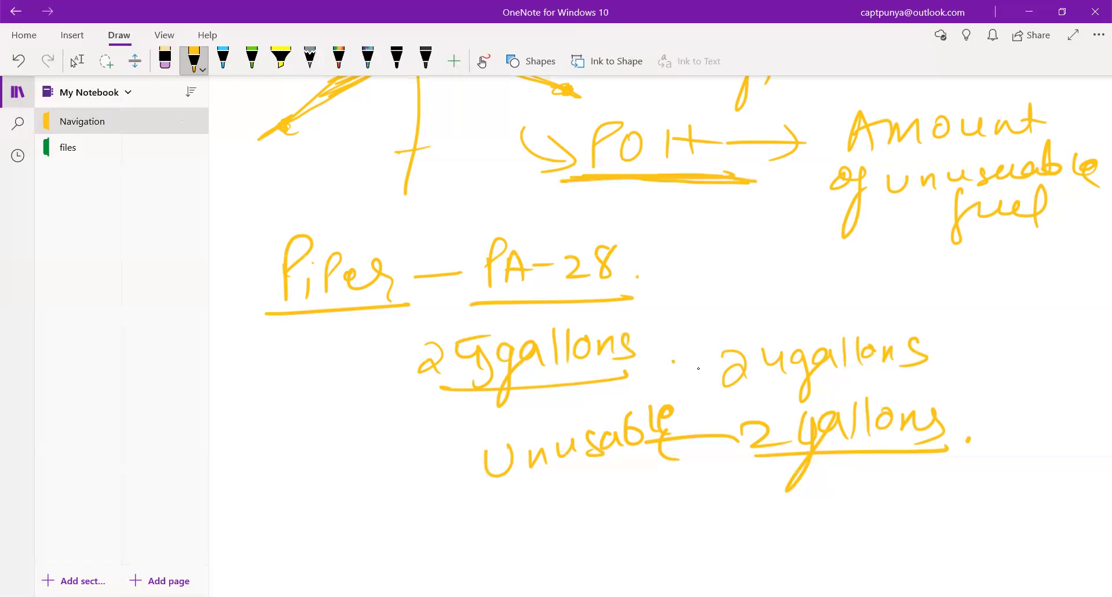
click(195, 63)
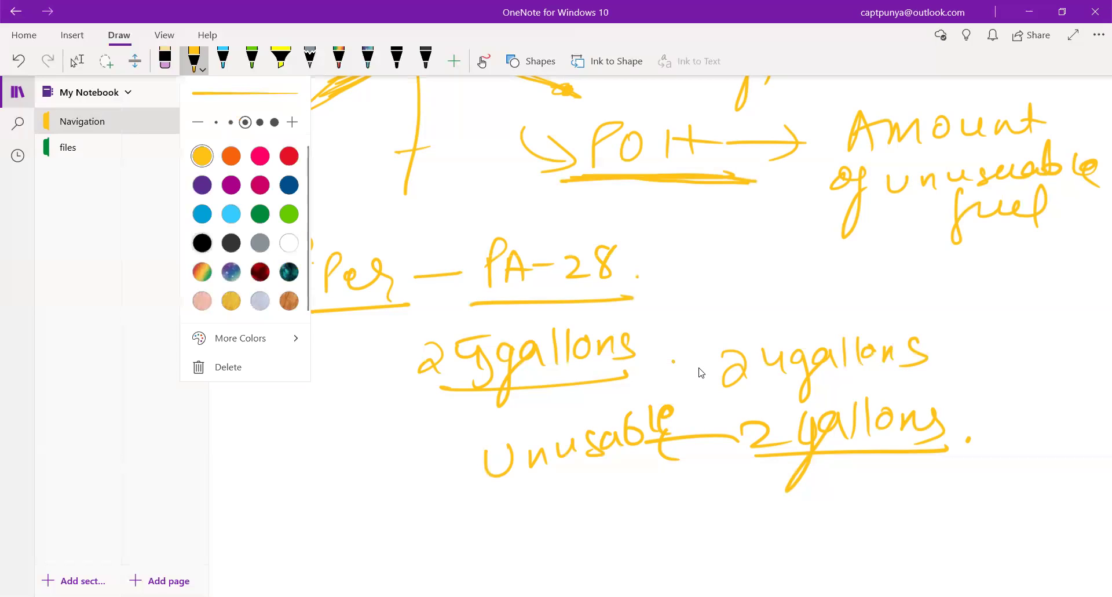
click(203, 242)
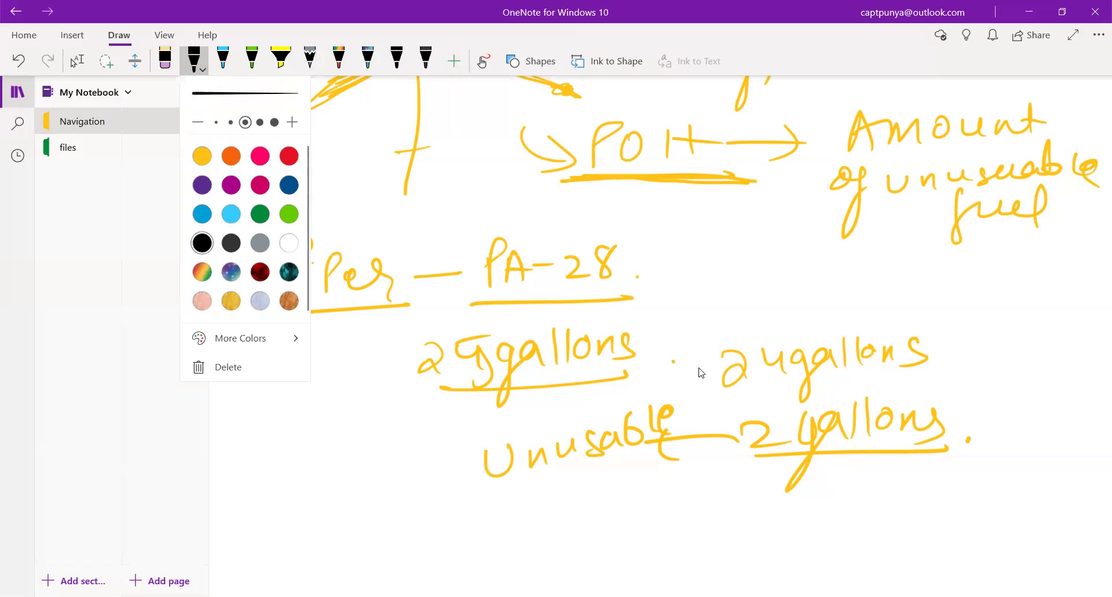
click(701, 372)
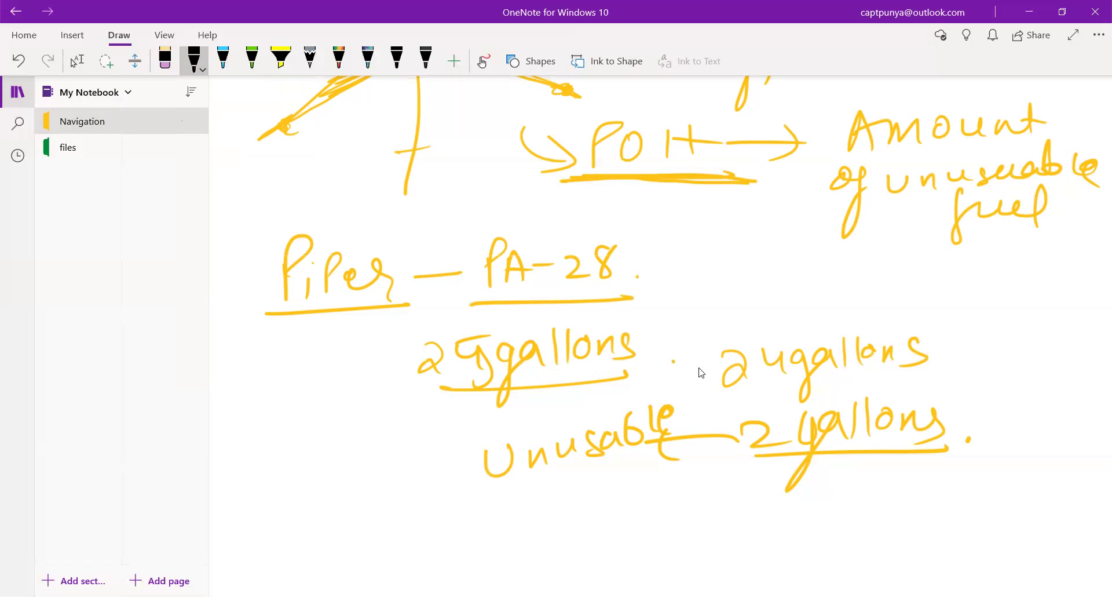
drag(471, 199, 473, 227)
drag(467, 184, 468, 201)
mouse_move(479, 208)
mouse_down()
mouse_move(499, 195)
mouse_move(501, 212)
mouse_up()
drag(519, 198, 517, 199)
drag(529, 210, 543, 209)
drag(558, 200, 573, 206)
drag(608, 193, 607, 193)
mouse_move(619, 185)
mouse_down()
mouse_move(625, 212)
mouse_move(675, 206)
mouse_up()
drag(686, 187, 694, 208)
drag(702, 196, 737, 227)
Complete the POH expansion with "Hand book" below "operating" in black, and underline it.
mouse_move(665, 227)
mouse_down()
mouse_move(665, 251)
mouse_move(690, 237)
mouse_up()
drag(680, 227, 679, 249)
mouse_move(705, 233)
mouse_down()
mouse_move(707, 248)
mouse_move(721, 247)
mouse_up()
drag(731, 238, 736, 248)
mouse_move(755, 220)
mouse_down()
mouse_move(753, 238)
mouse_move(779, 244)
mouse_up()
drag(786, 216, 785, 248)
drag(805, 214, 803, 252)
drag(683, 257, 801, 250)
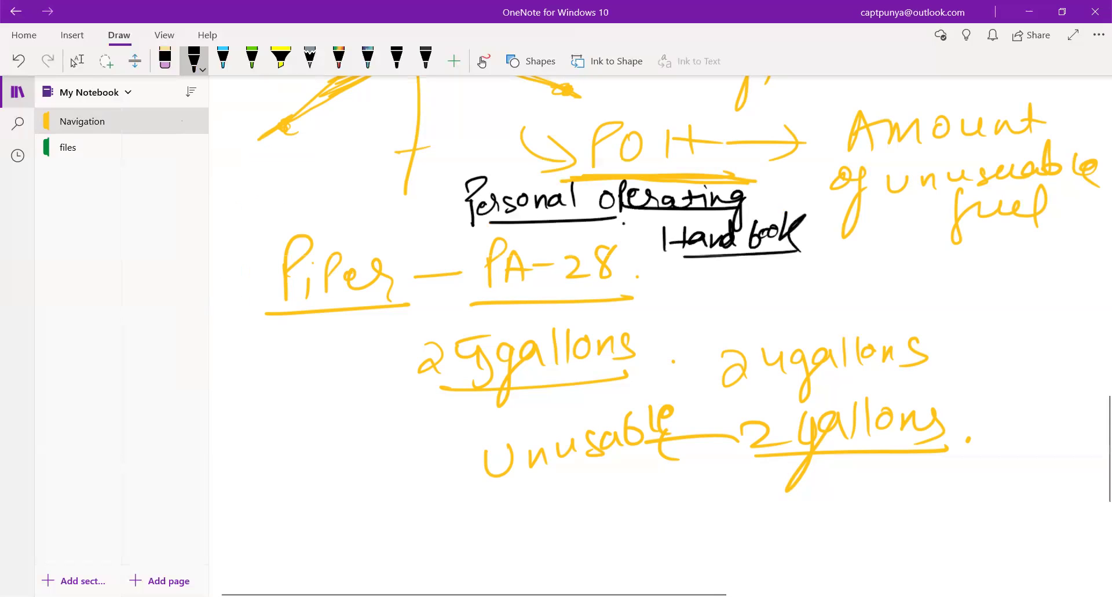
Highlight "O2 cylinder", part of "Extinguisher" and "Pyrotechniques" in the BEW equation in yellow.
key(Escape)
scroll(819, 350, up, 10)
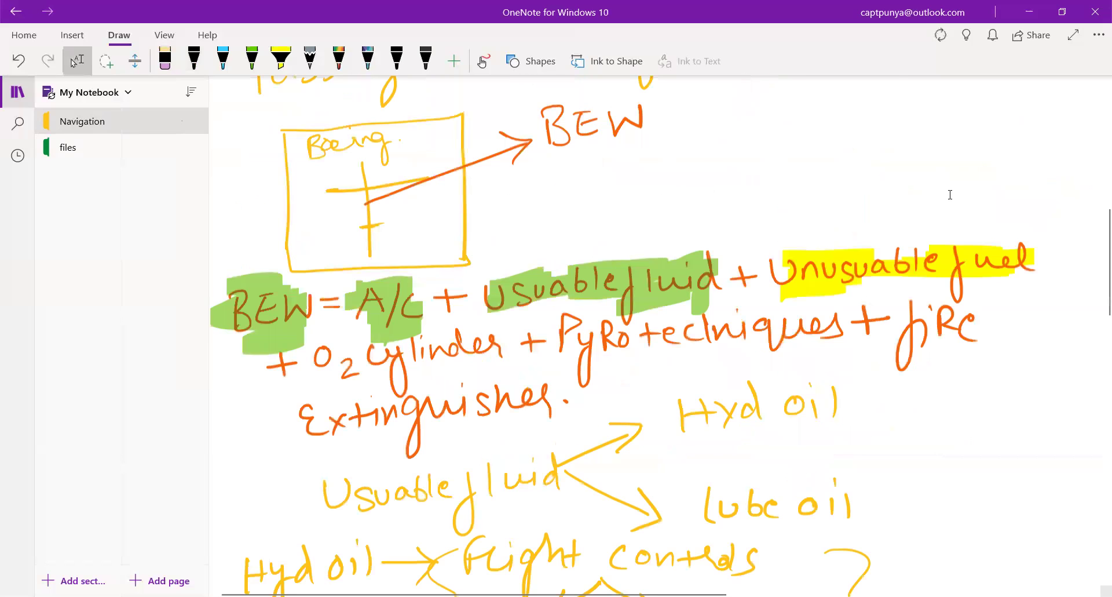
scroll(766, 215, up, 2)
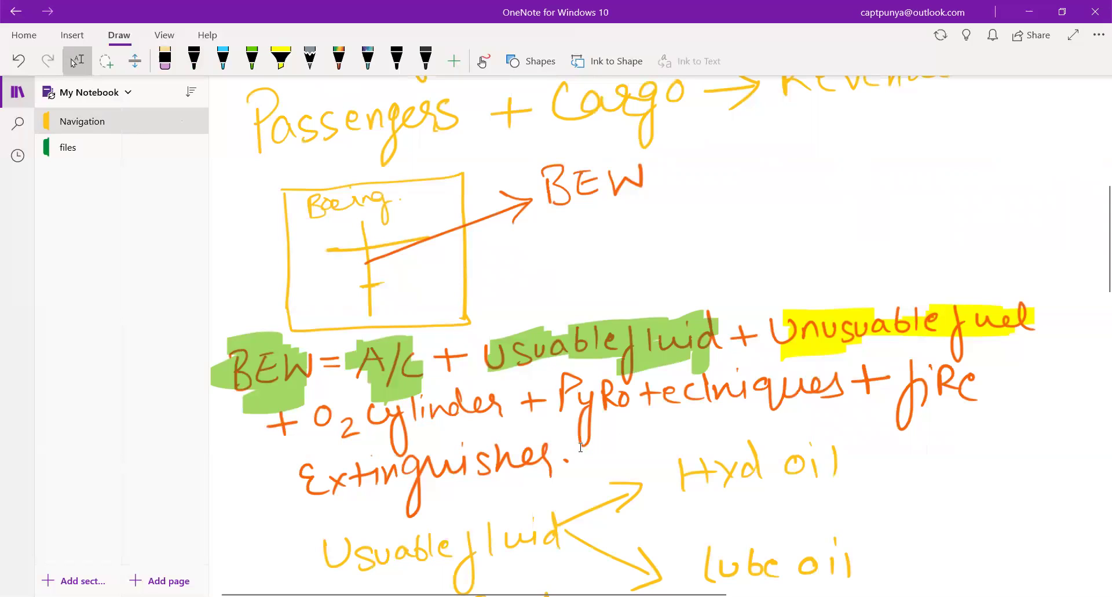
scroll(582, 447, down, 3)
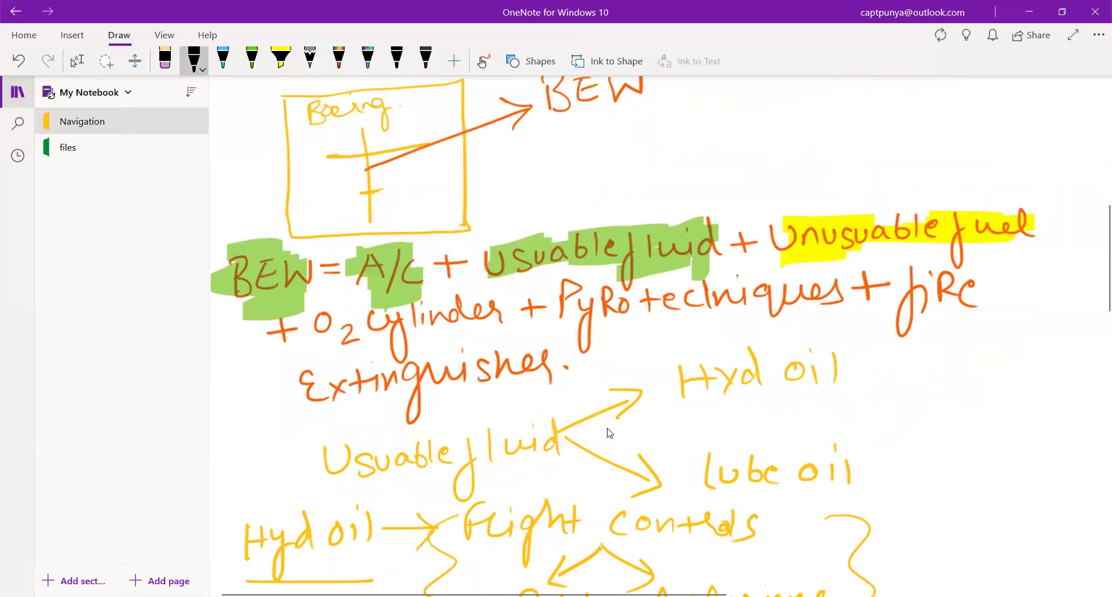
click(281, 58)
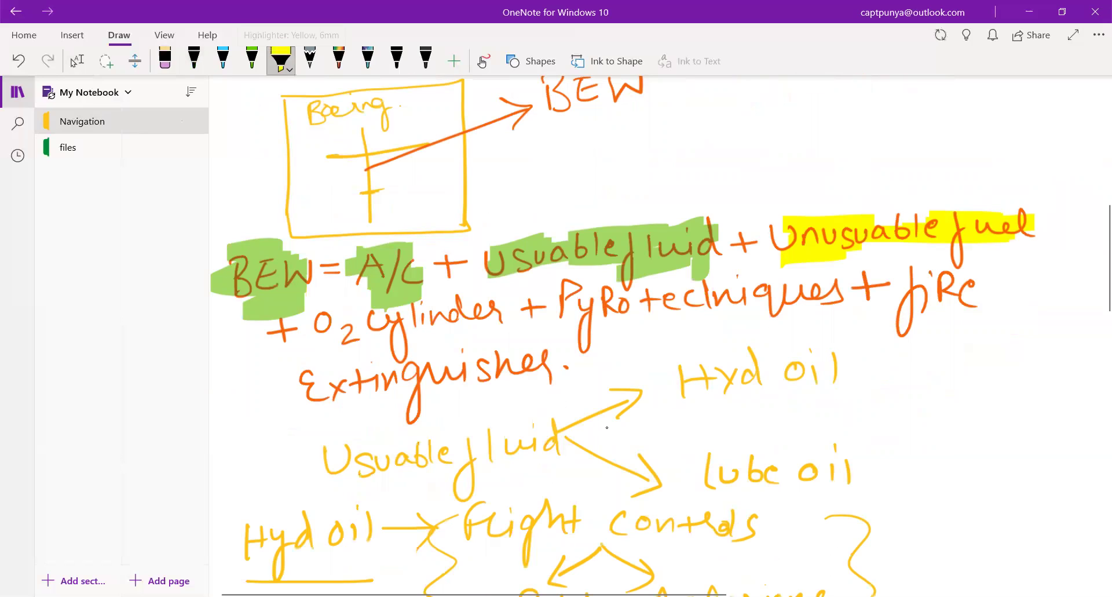
click(281, 60)
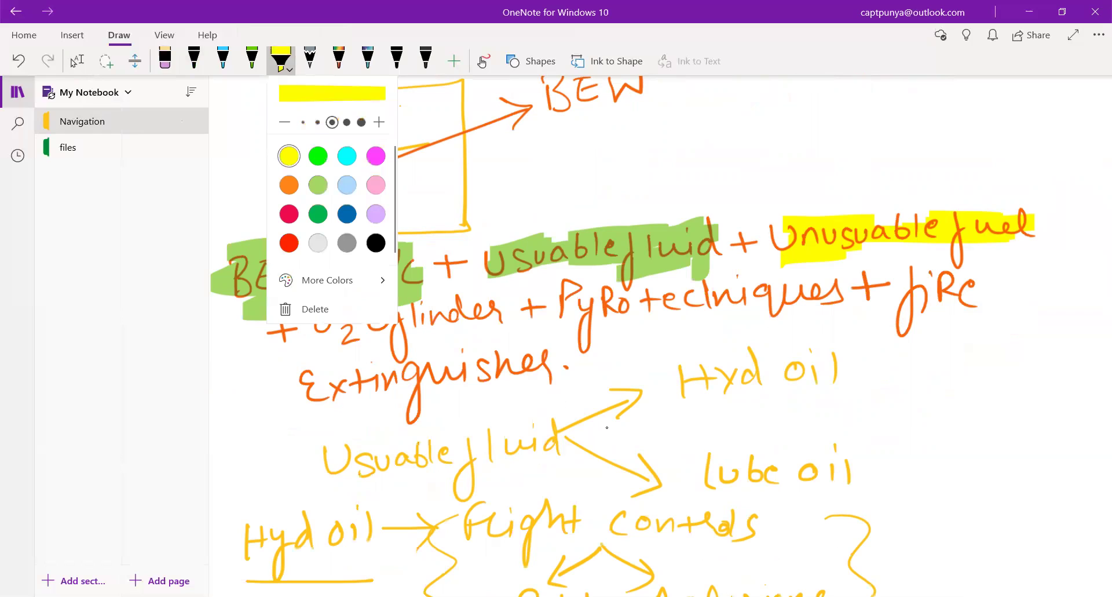
click(388, 332)
drag(339, 325, 412, 316)
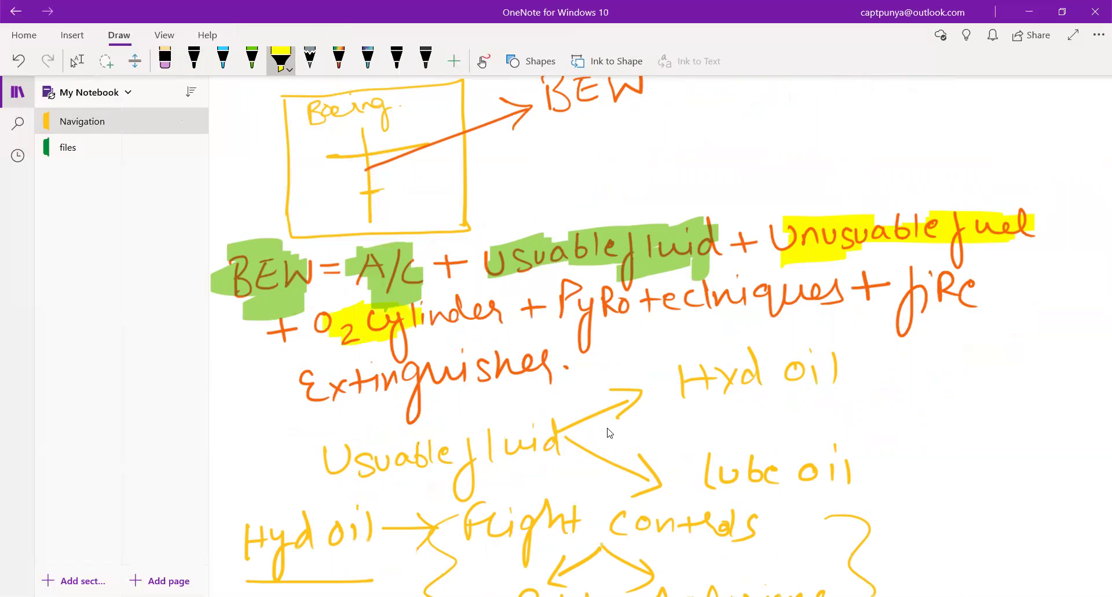
mouse_move(306, 329)
mouse_down()
mouse_move(483, 315)
mouse_move(492, 289)
mouse_up()
mouse_move(422, 322)
mouse_down()
mouse_move(509, 318)
mouse_move(512, 289)
mouse_up()
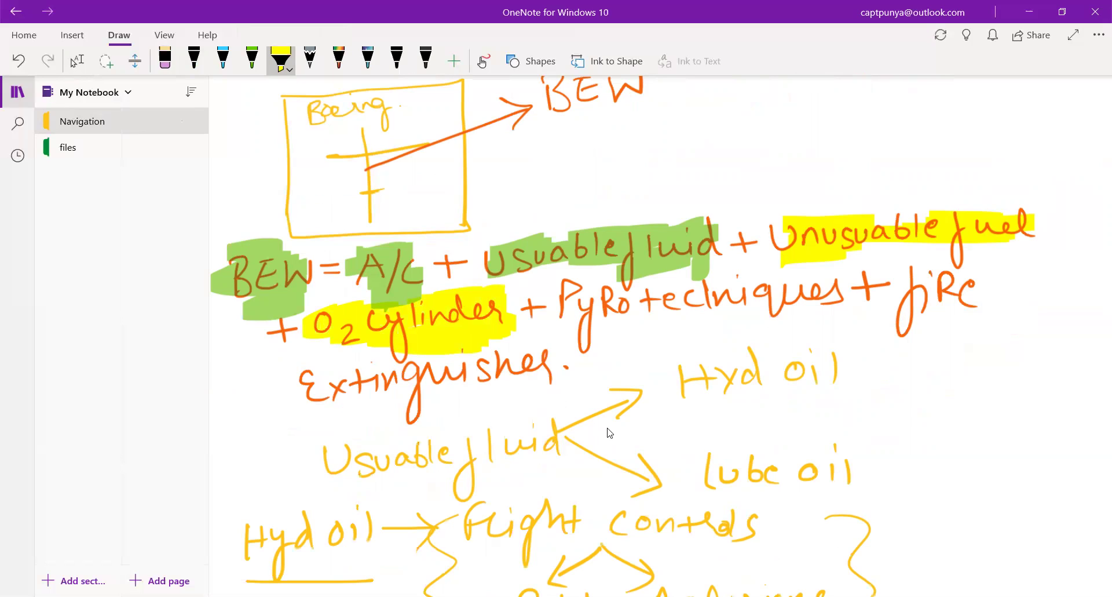
drag(368, 379, 384, 365)
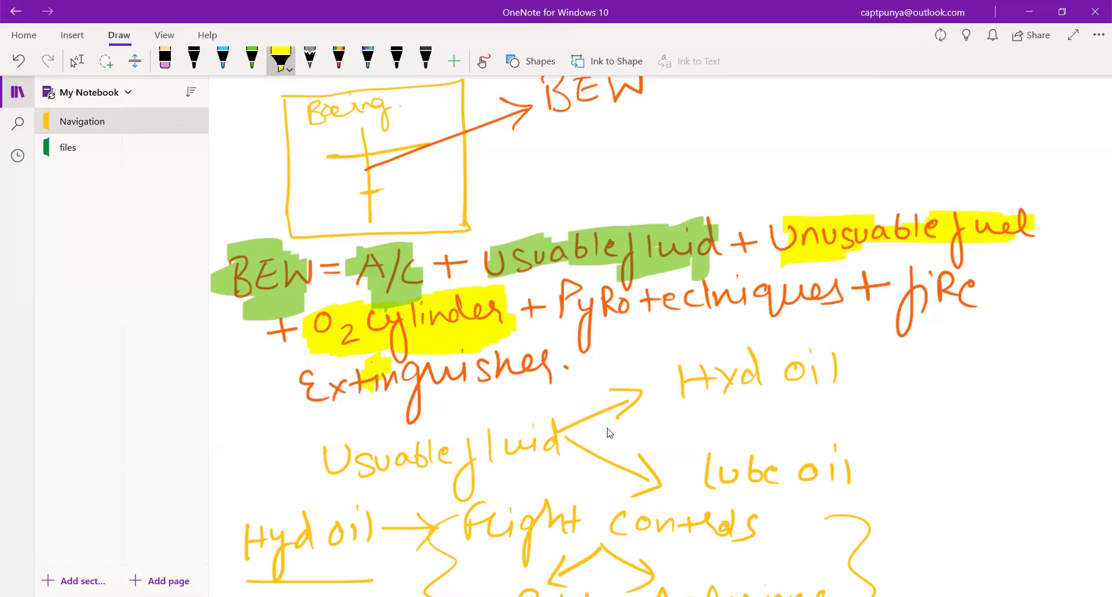
mouse_move(572, 320)
mouse_down()
mouse_move(655, 300)
mouse_move(653, 286)
mouse_move(719, 313)
mouse_move(724, 290)
mouse_move(763, 284)
mouse_move(798, 293)
mouse_move(738, 304)
mouse_move(794, 318)
mouse_move(825, 287)
mouse_move(856, 278)
mouse_move(829, 307)
mouse_up()
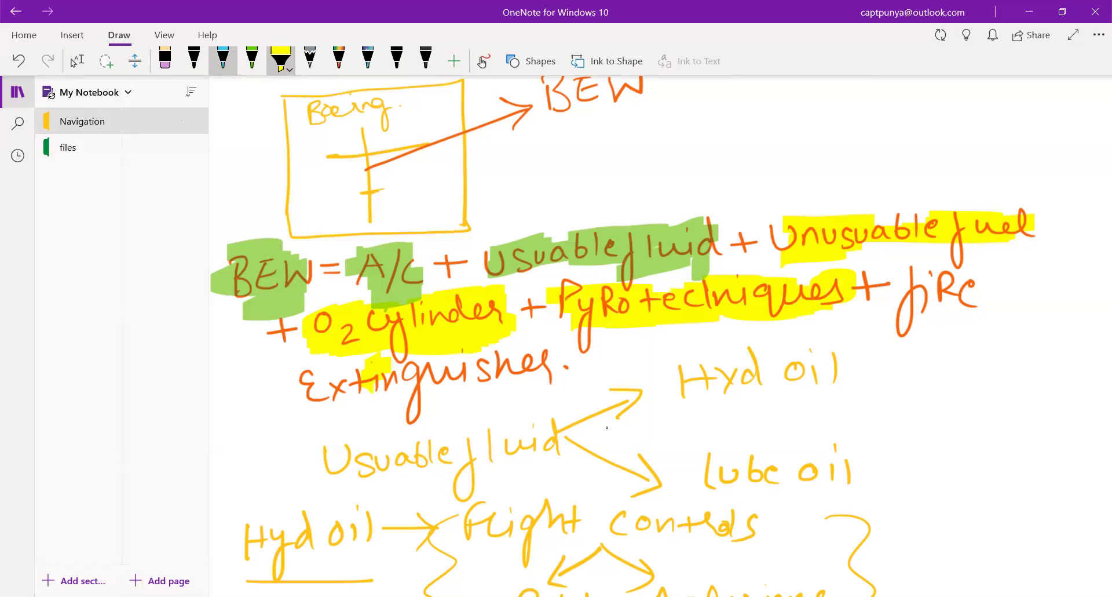
Change the pen colour to orange and draw an arrow from "Pyrotechniques" to the handwritten word "flare".
click(194, 58)
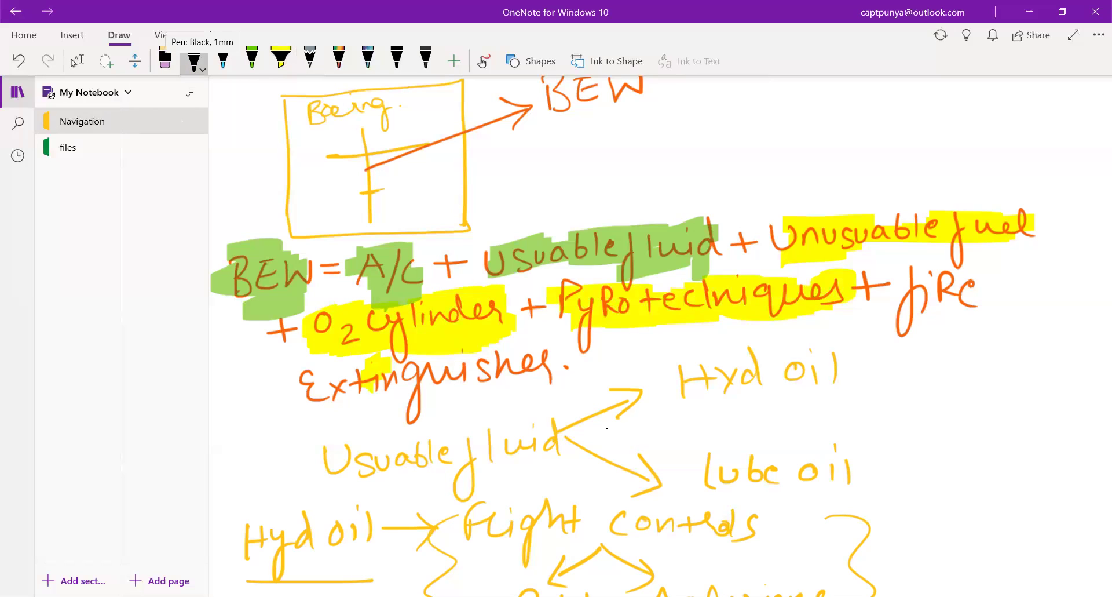
click(201, 65)
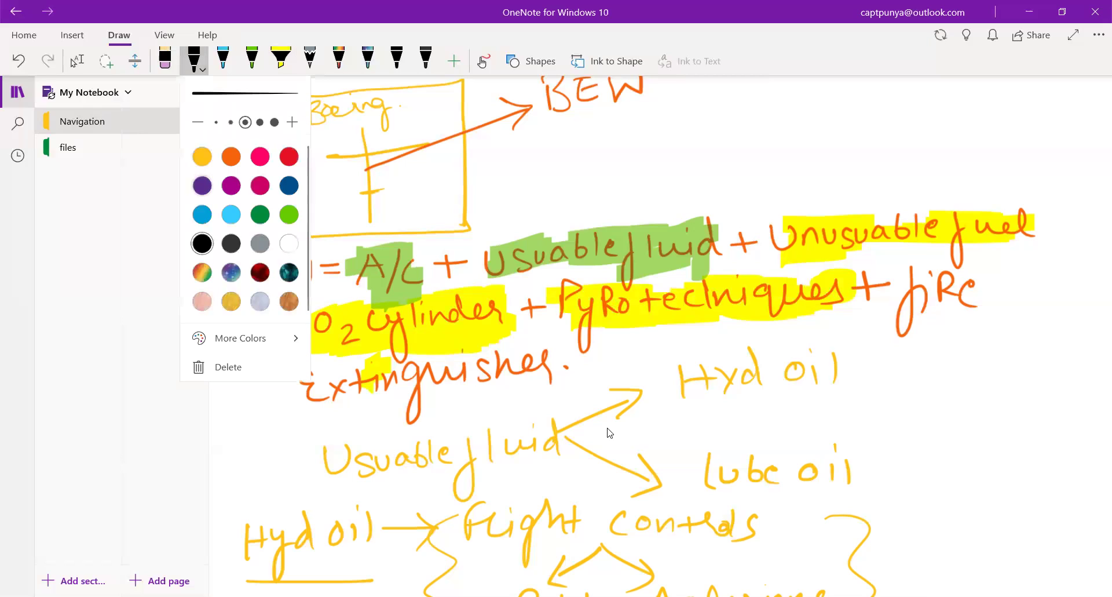
click(231, 156)
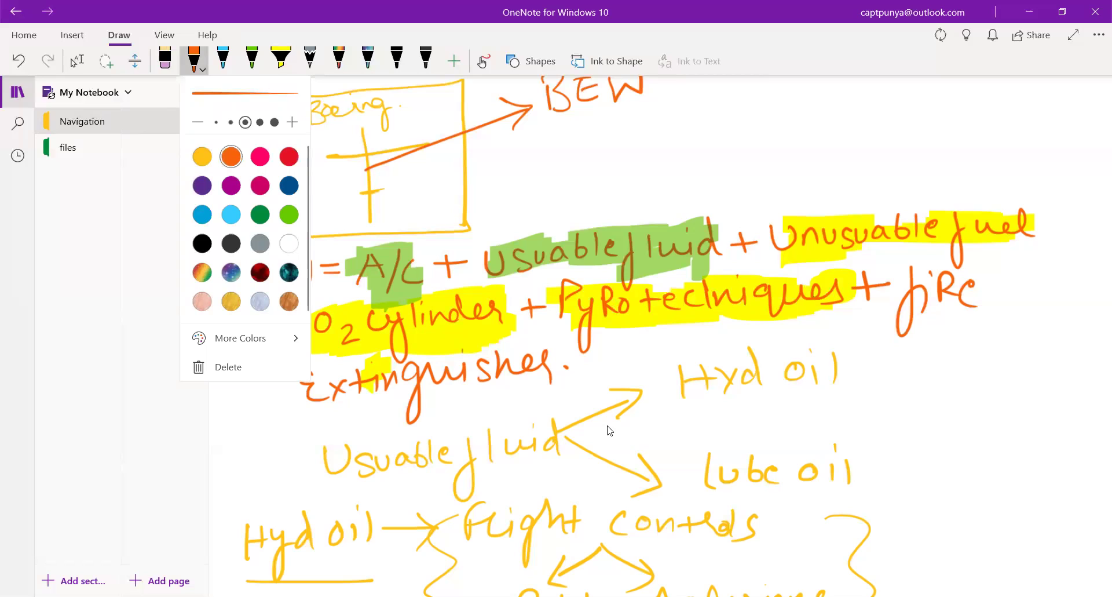
key(Escape)
click(77, 61)
mouse_move(817, 310)
mouse_down()
mouse_move(870, 348)
mouse_move(875, 330)
mouse_move(932, 346)
mouse_move(1037, 338)
mouse_move(1035, 356)
mouse_up()
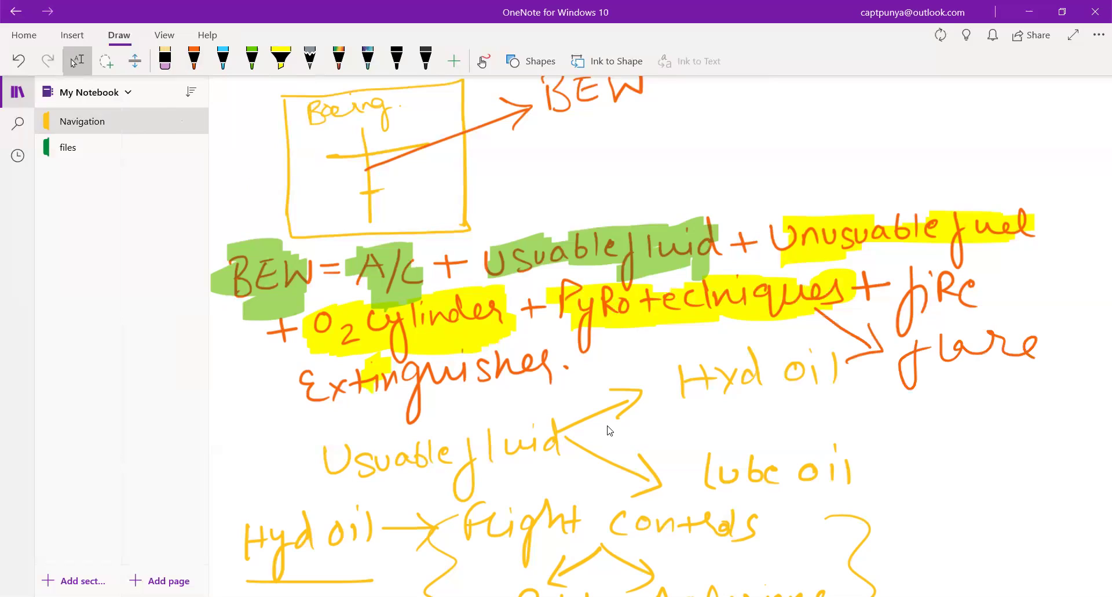
Underline and circle "flare", and underline "Pyrotechniques" in orange.
drag(874, 367, 1034, 366)
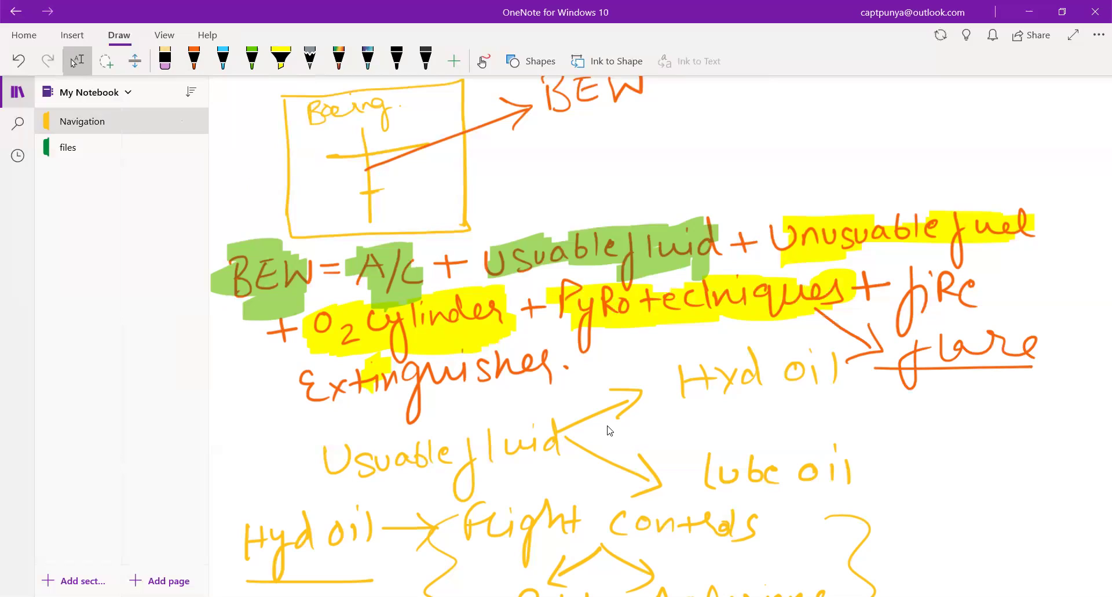
mouse_move(1051, 329)
mouse_down()
mouse_move(882, 348)
mouse_move(1034, 383)
mouse_move(1060, 332)
mouse_up()
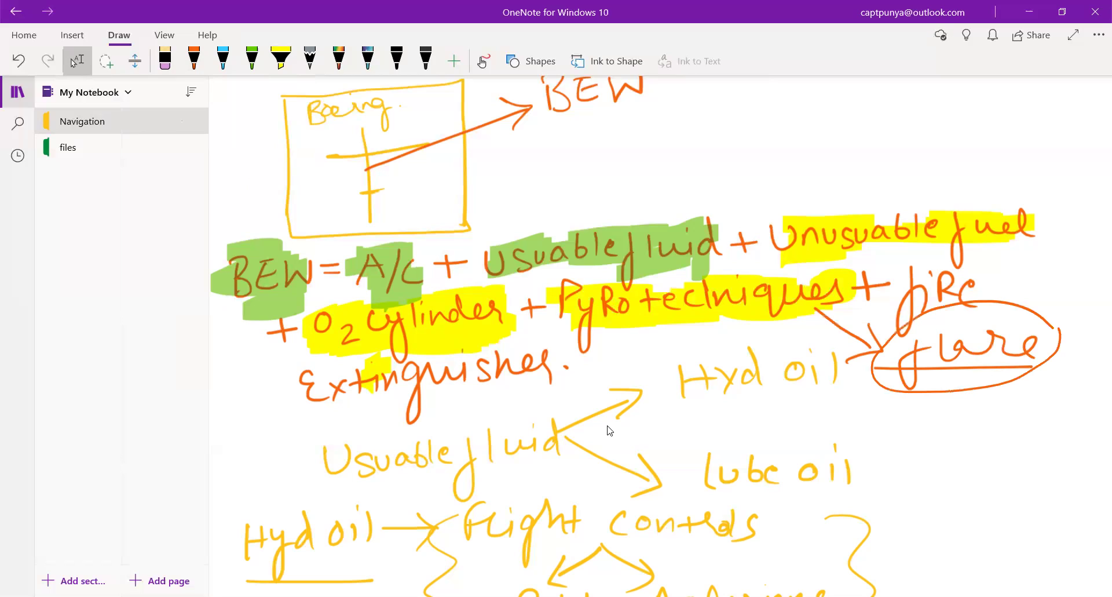
drag(598, 334, 836, 328)
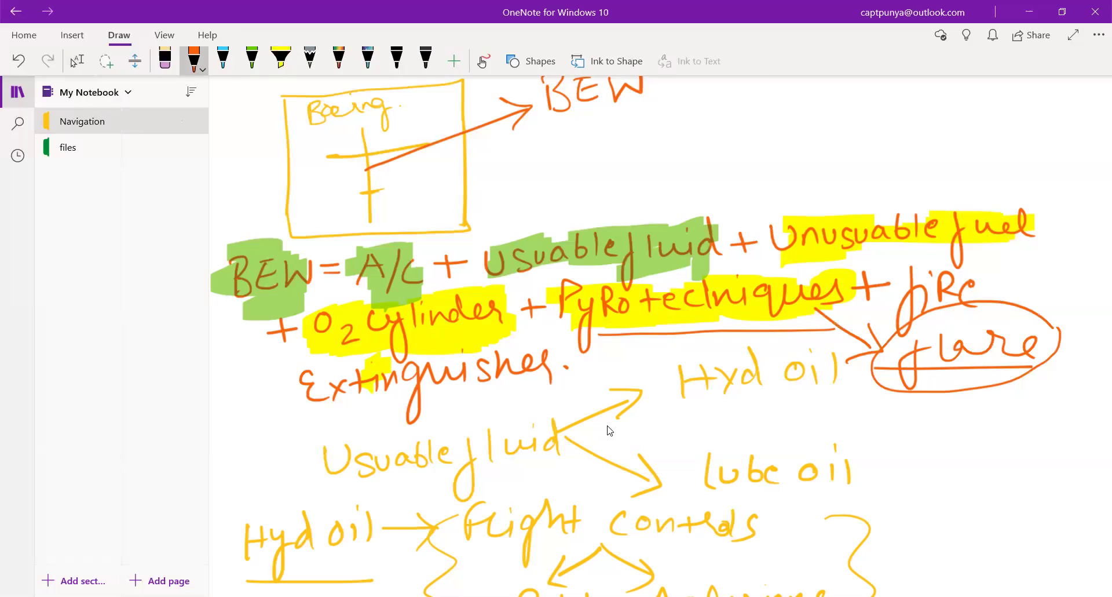
Sketch a small orange box with three figures inside below the circled "flare", with arrows curving up from it towards the word.
mouse_move(897, 438)
mouse_down()
mouse_move(905, 406)
mouse_move(984, 436)
mouse_move(902, 430)
mouse_move(950, 405)
mouse_move(935, 426)
mouse_move(972, 413)
mouse_move(971, 426)
mouse_up()
mouse_move(954, 425)
mouse_down()
mouse_move(973, 434)
mouse_move(1006, 396)
mouse_up()
mouse_move(1006, 395)
mouse_down()
mouse_move(1017, 423)
mouse_move(1048, 389)
mouse_up()
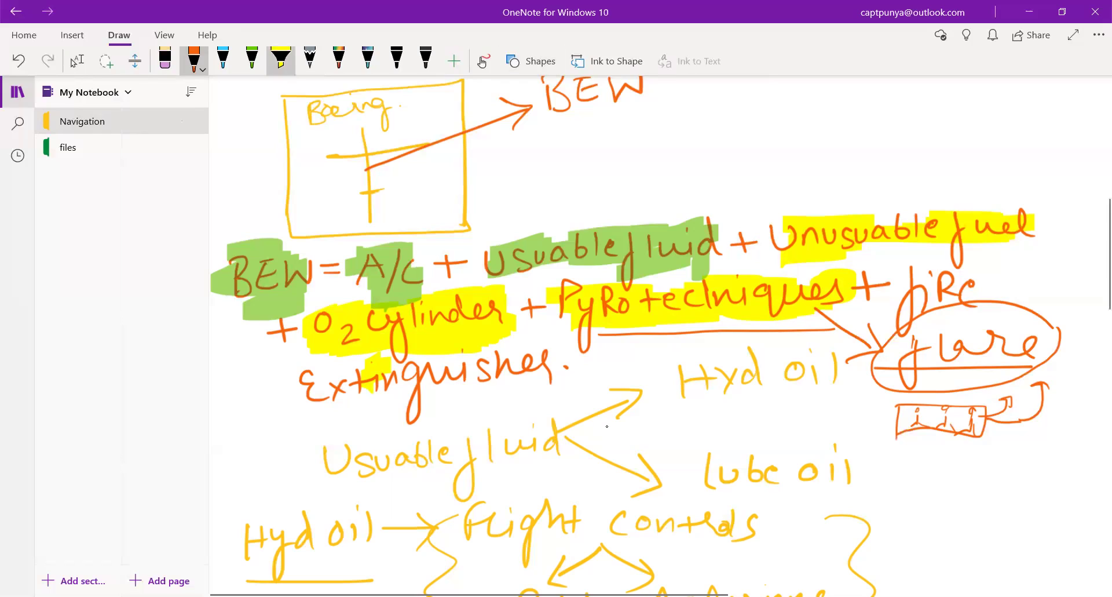
Change the yellow highlighter to crimson and highlight the upper part of "fire" in the BEW equation.
click(281, 58)
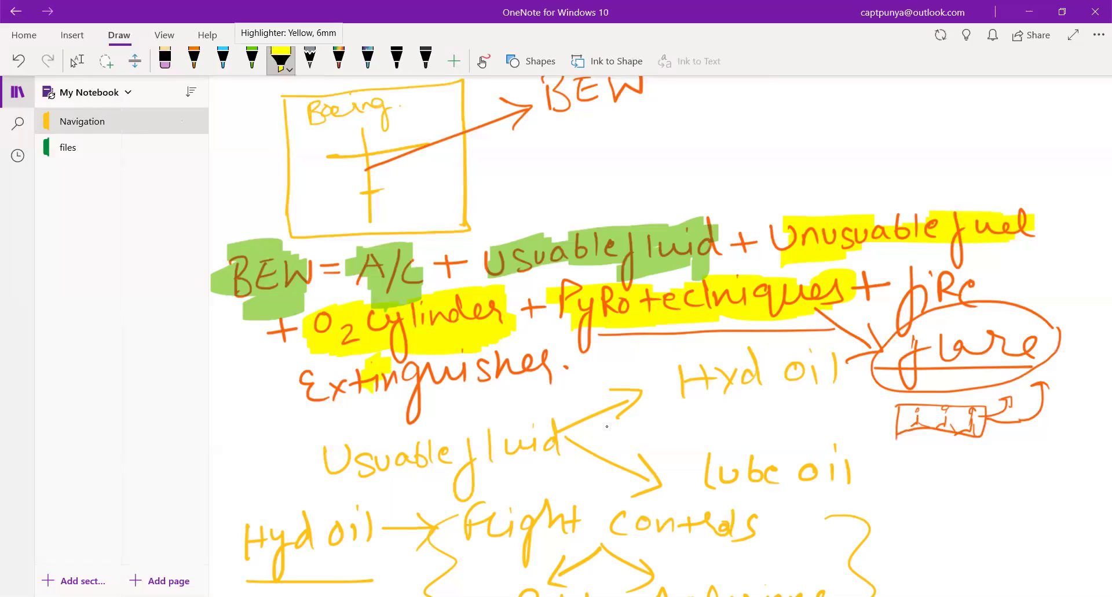
click(281, 58)
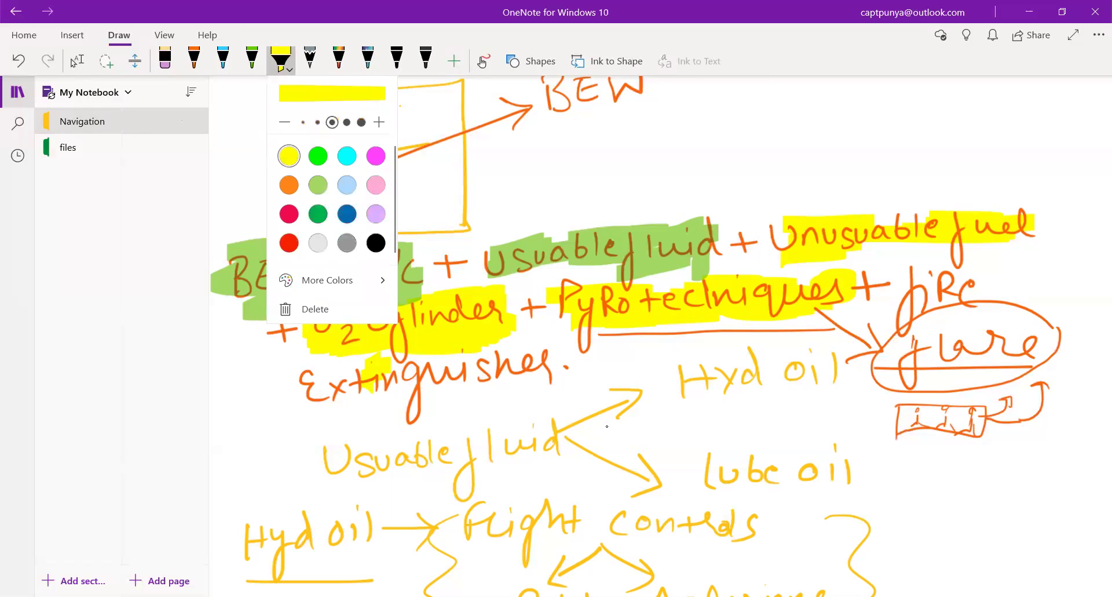
click(289, 214)
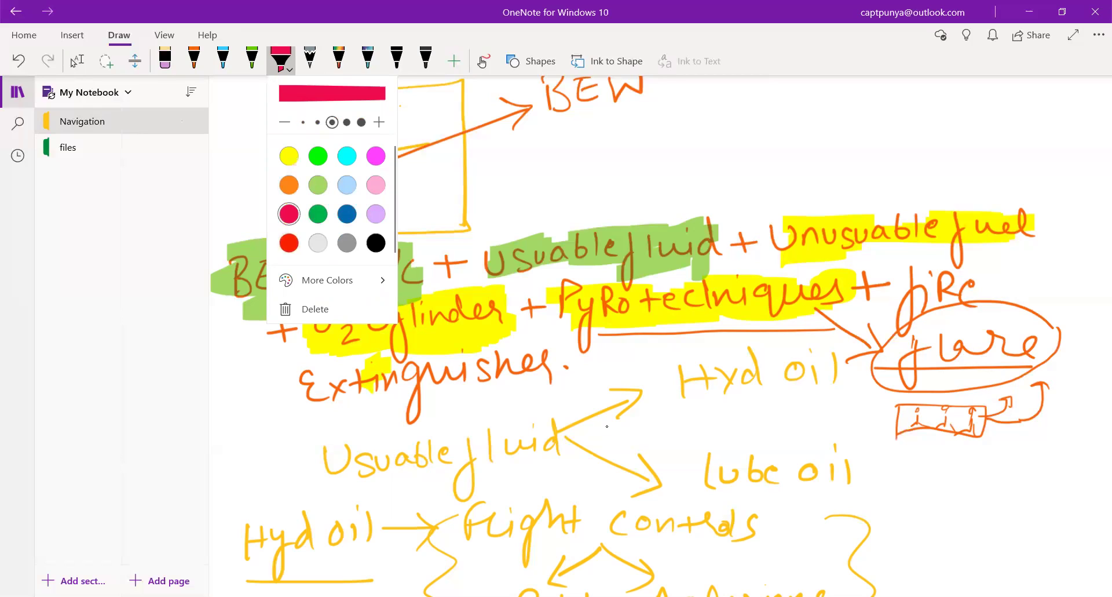
mouse_move(921, 279)
mouse_down()
mouse_move(956, 279)
mouse_move(908, 274)
mouse_up()
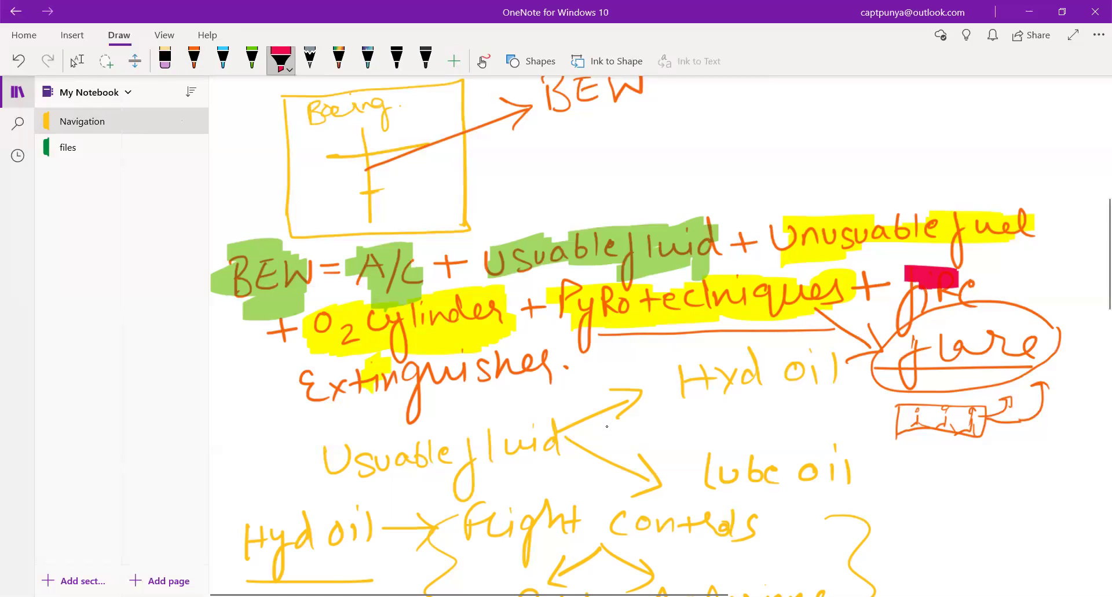
Change the highlighter to dark green and highlight "Extinguisher" and "fire" in the BEW equation.
click(281, 58)
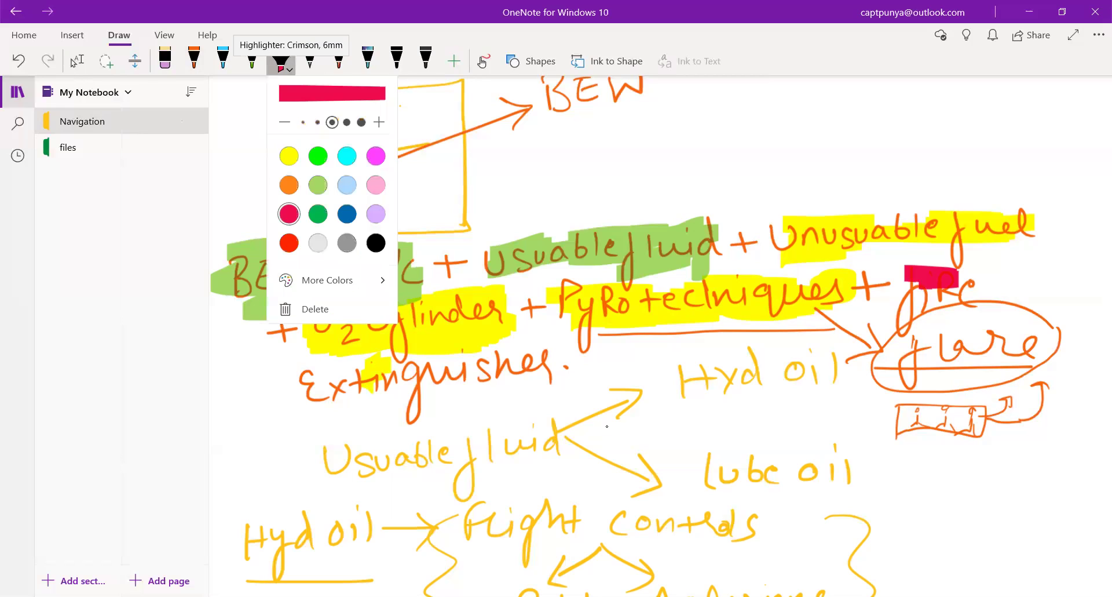
click(318, 214)
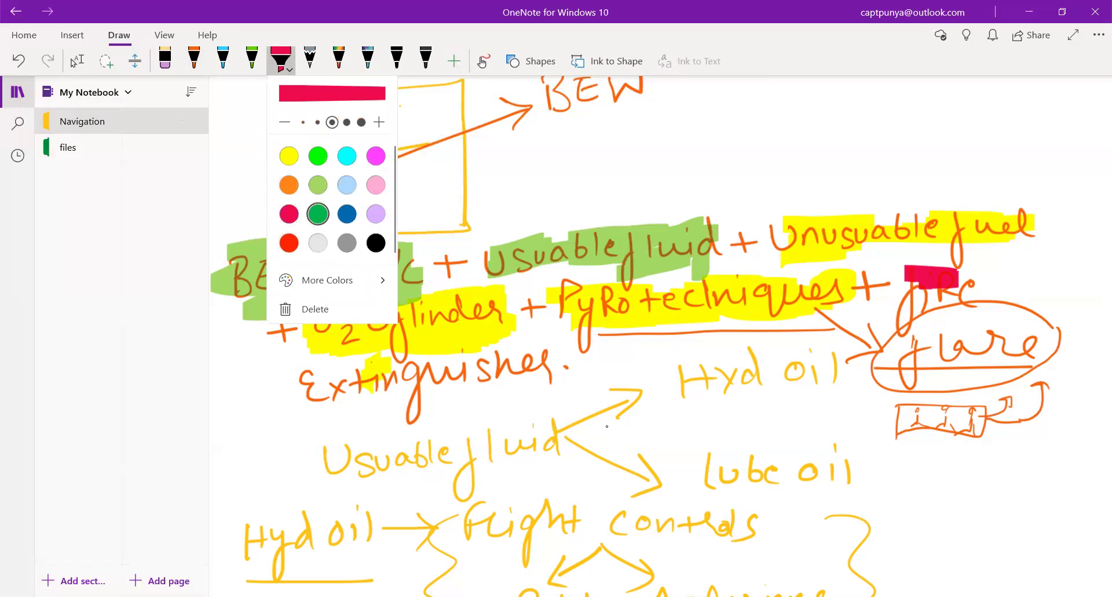
mouse_move(391, 372)
mouse_down()
mouse_move(401, 374)
mouse_move(307, 374)
mouse_move(504, 379)
mouse_move(553, 355)
mouse_move(322, 393)
mouse_up()
click(887, 311)
mouse_move(946, 306)
mouse_down()
mouse_move(975, 313)
mouse_move(900, 289)
mouse_move(999, 278)
mouse_up()
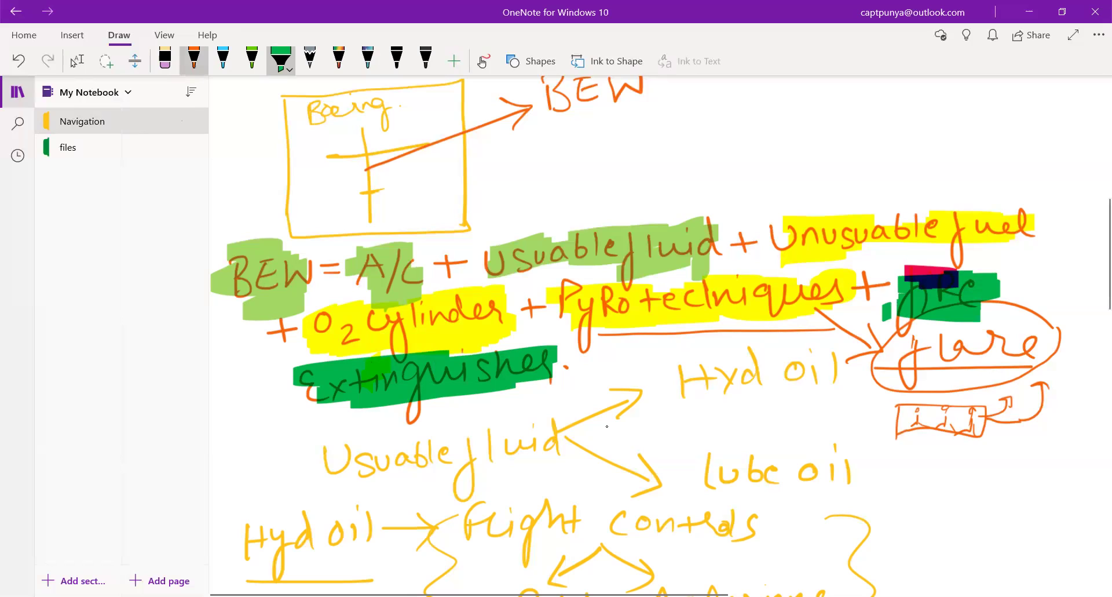
Mark the A/C, usable fluid, unusable fuel, O2 cylinder and Pyrotechniques terms of the BEW equation with orange check marks.
click(194, 58)
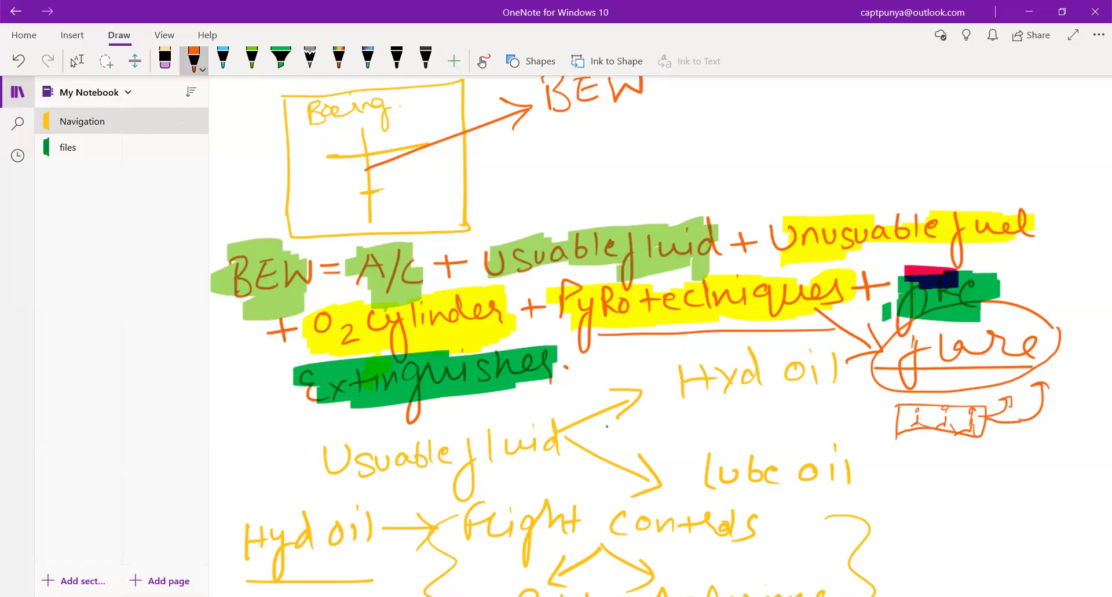
drag(418, 245, 485, 221)
mouse_move(639, 203)
mouse_down()
mouse_move(652, 213)
mouse_move(704, 173)
mouse_up()
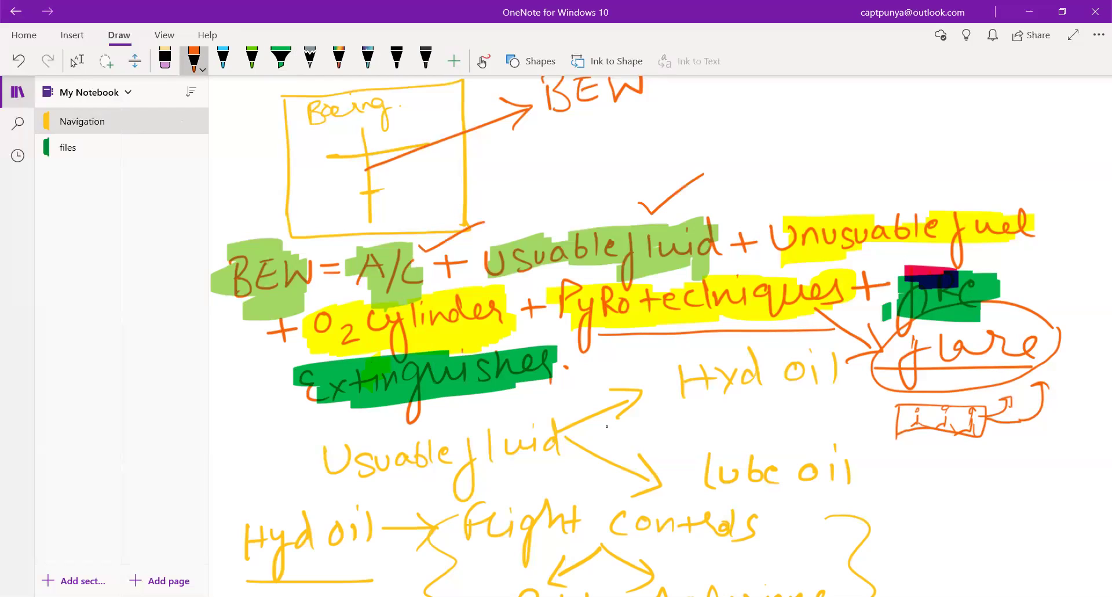
drag(872, 179, 941, 158)
drag(257, 363, 313, 342)
drag(648, 337, 658, 355)
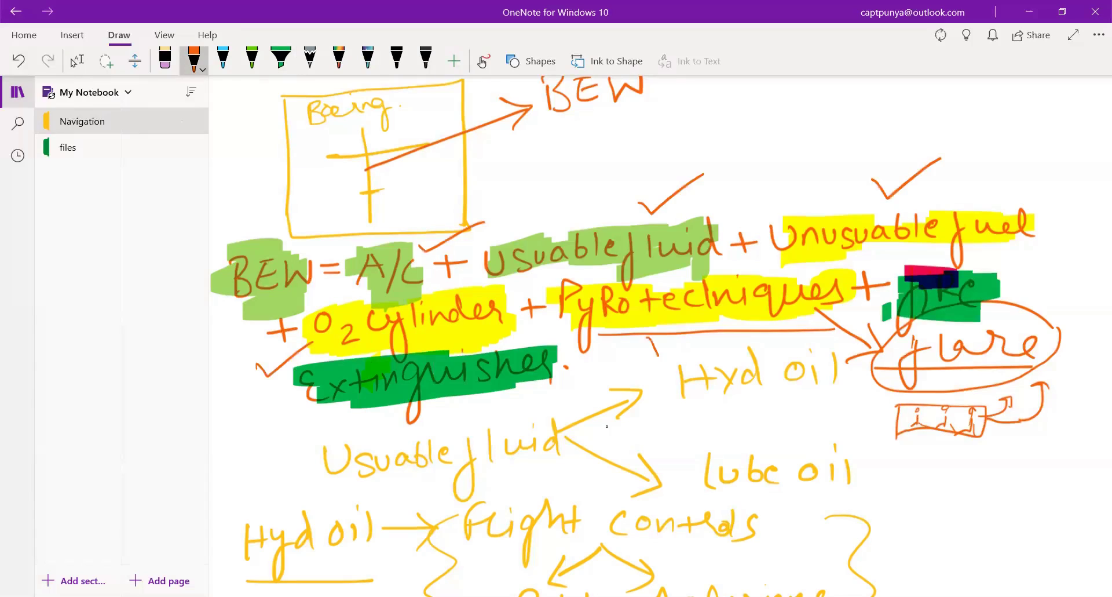